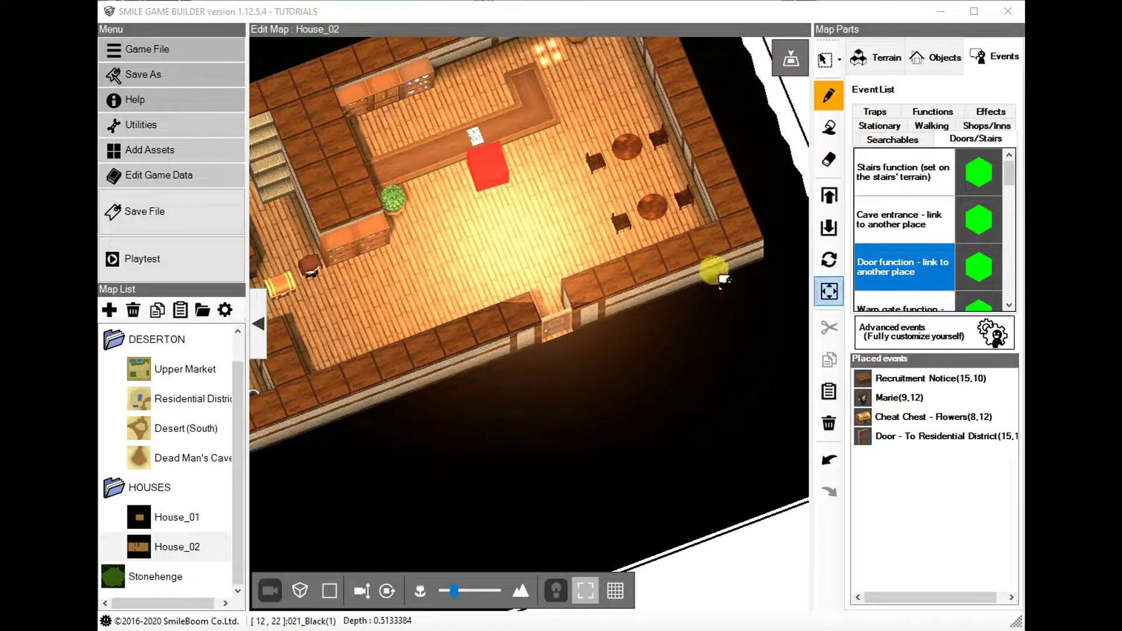
Look over the House_02 interior, from the counter and tables to the bedroom area and front door.
scroll(520, 225, down, 3)
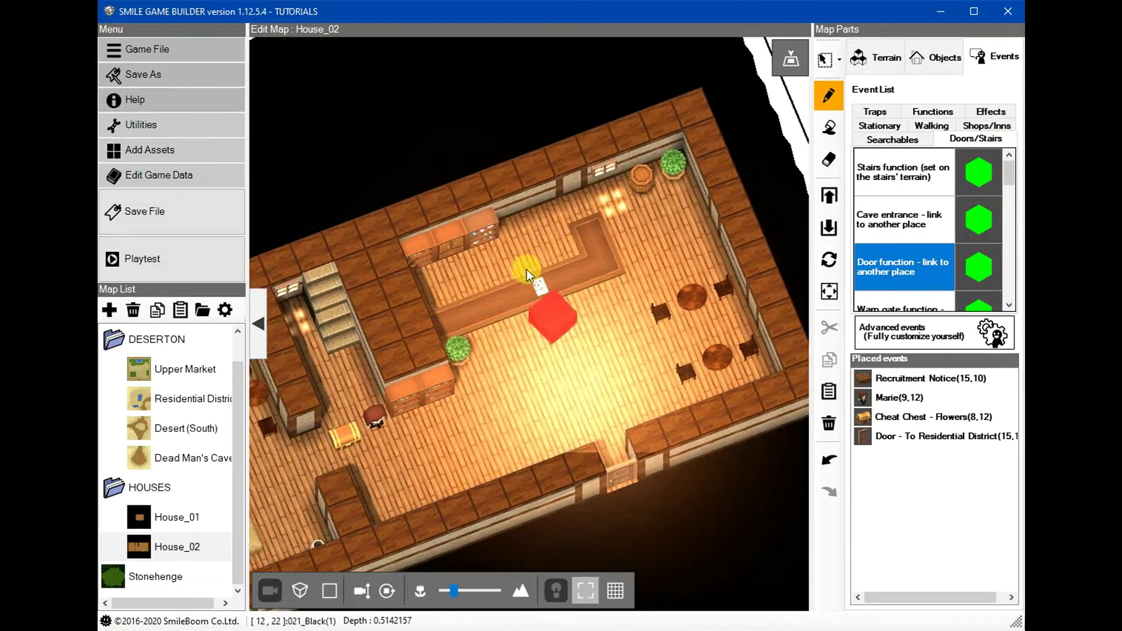
click(536, 270)
middle_drag(549, 291, 541, 277)
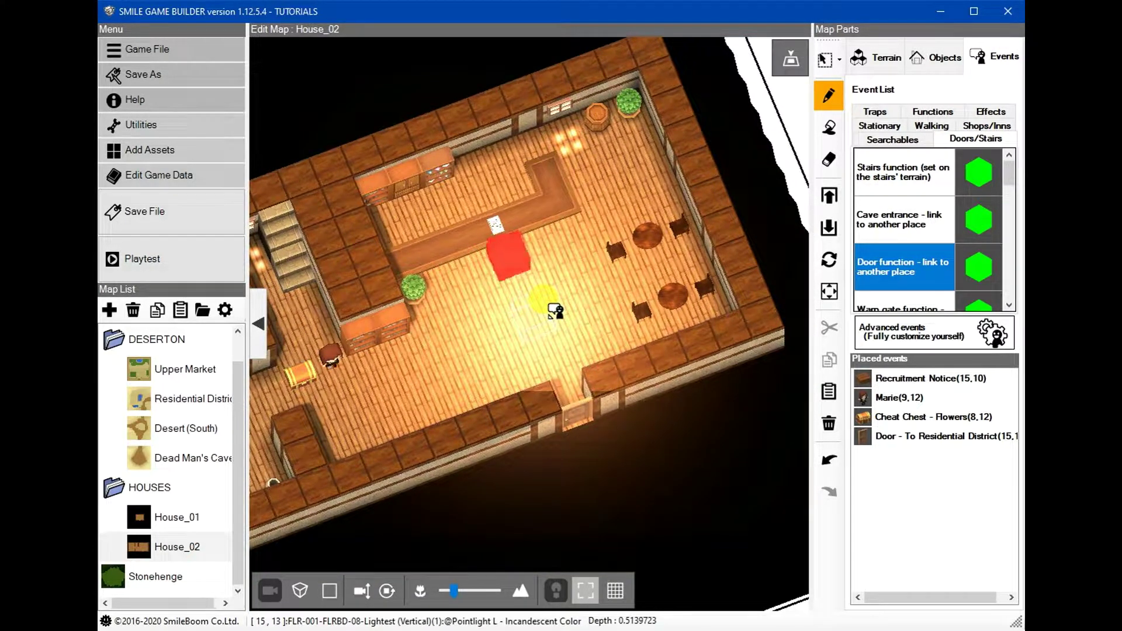
middle_drag(534, 330, 557, 311)
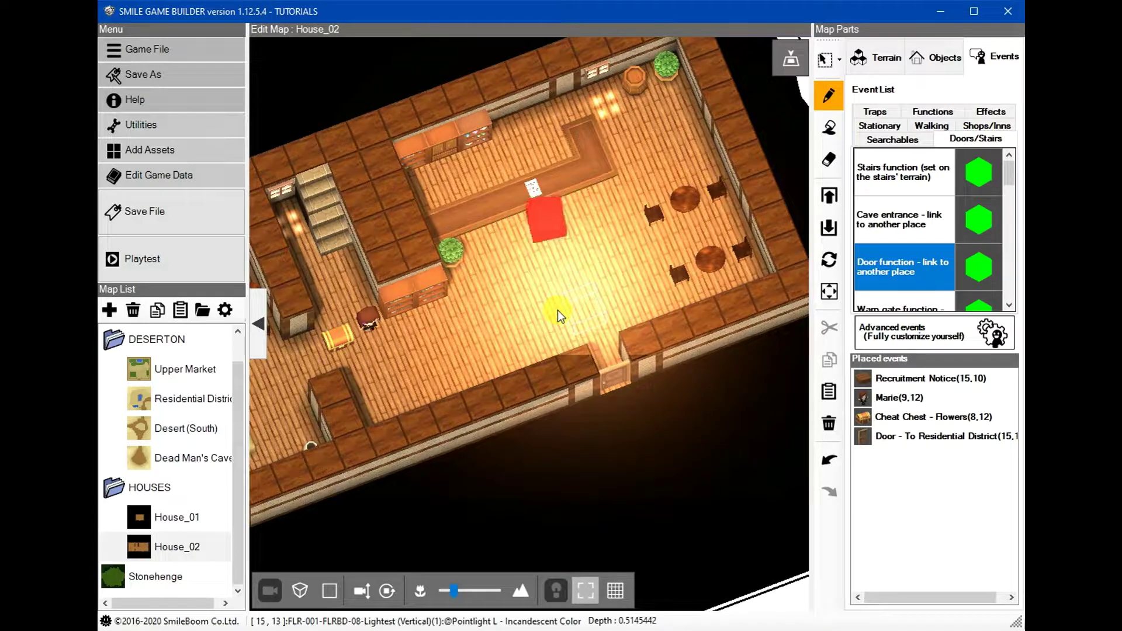
middle_drag(558, 311, 533, 322)
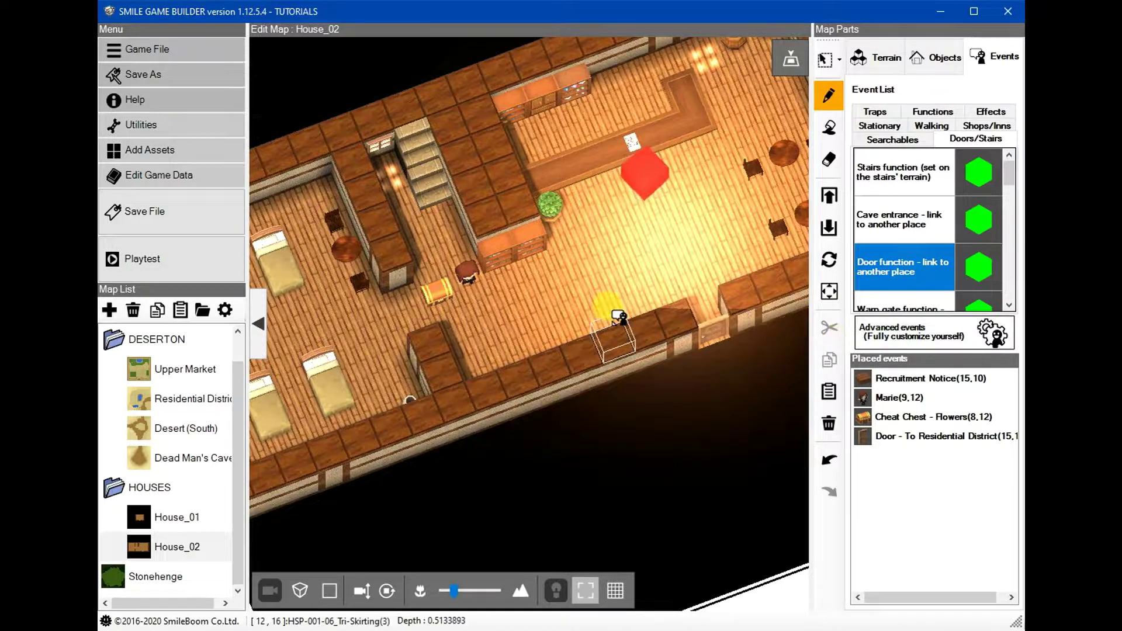
middle_drag(576, 289, 566, 301)
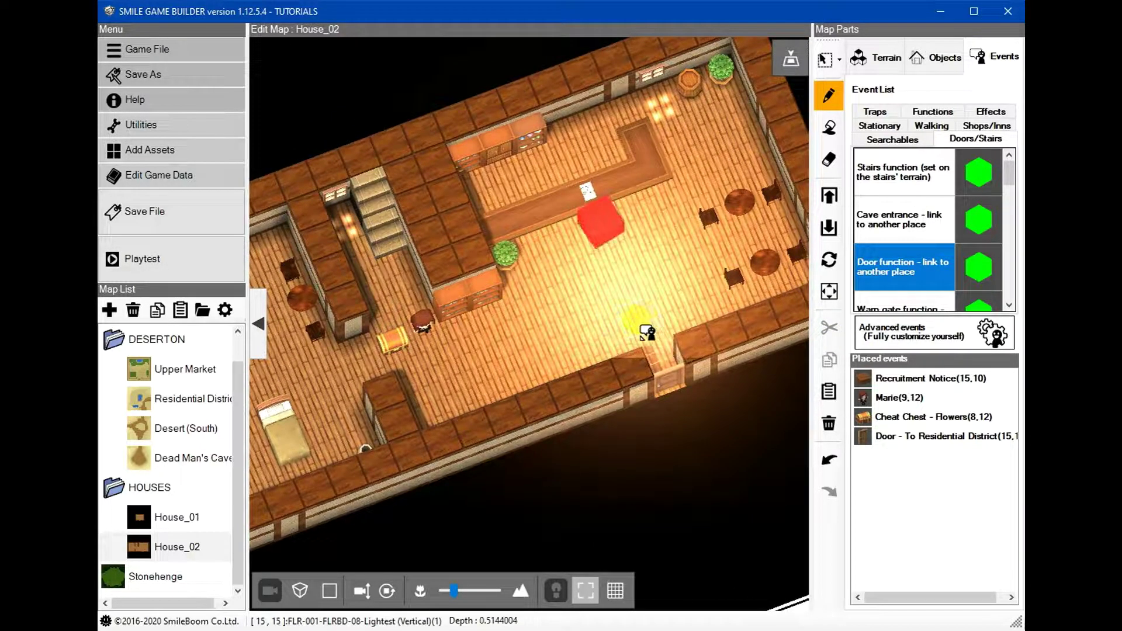
middle_drag(531, 345, 571, 330)
Delete the Cheat Chest - Flowers event from the House_02 map.
right_click(531, 349)
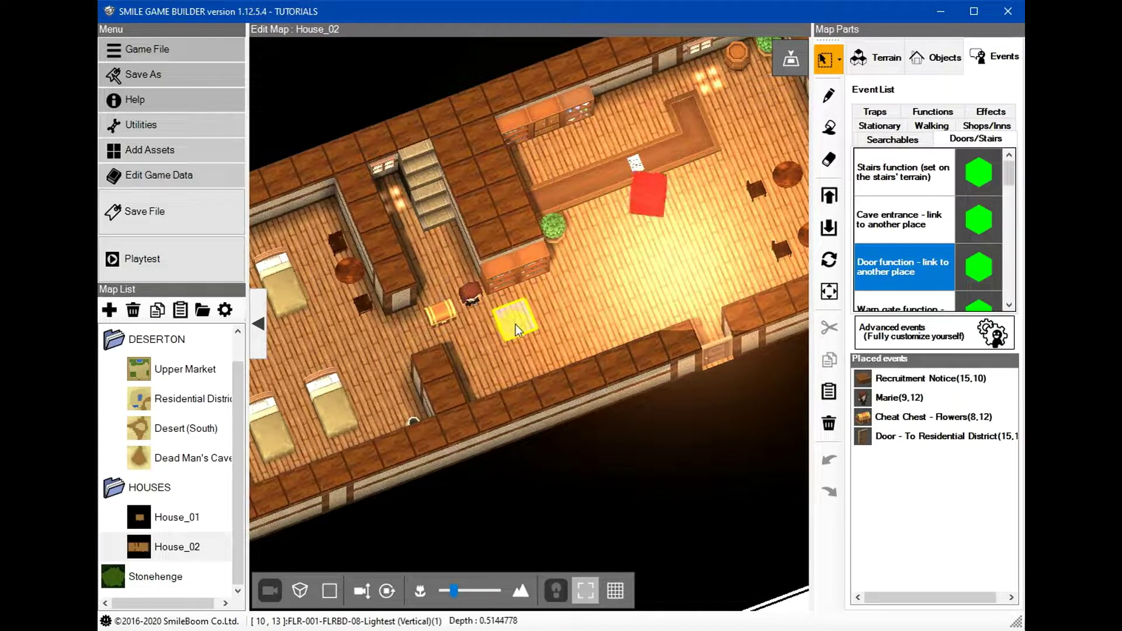
right_click(443, 310)
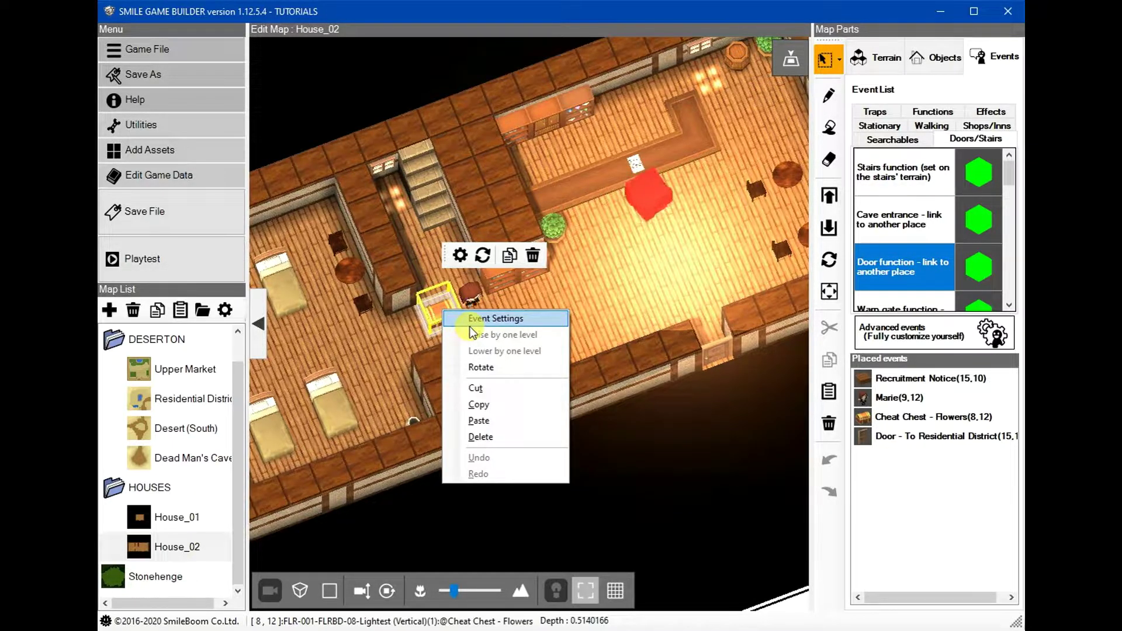
click(488, 438)
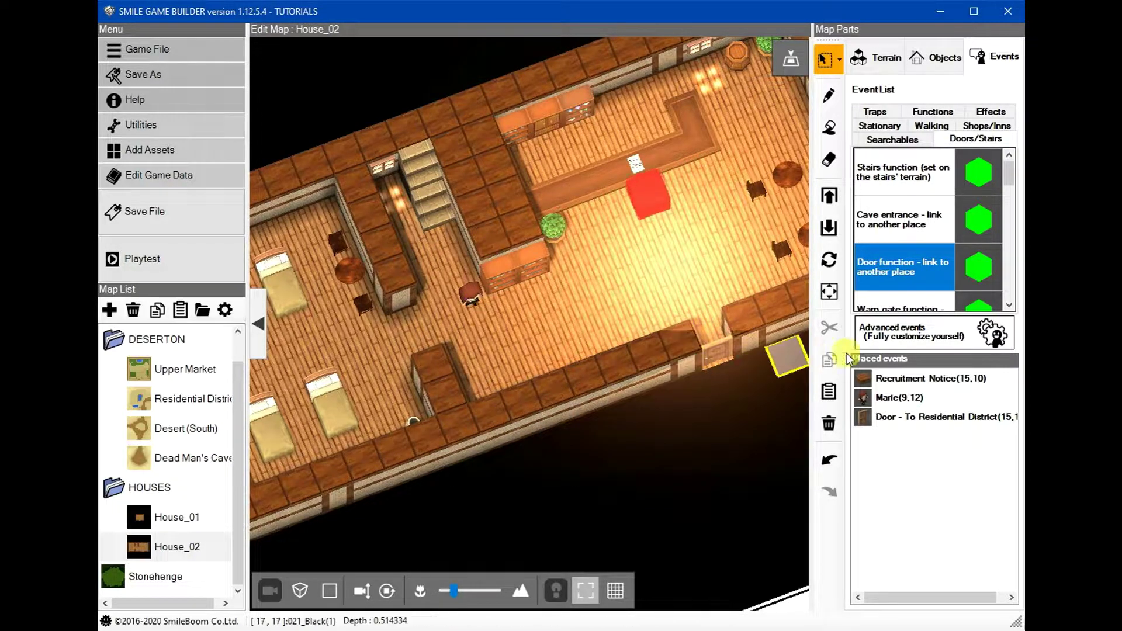
Find and select the "Door - link to another place" event type among the door and stairs events.
middle_drag(708, 252, 680, 258)
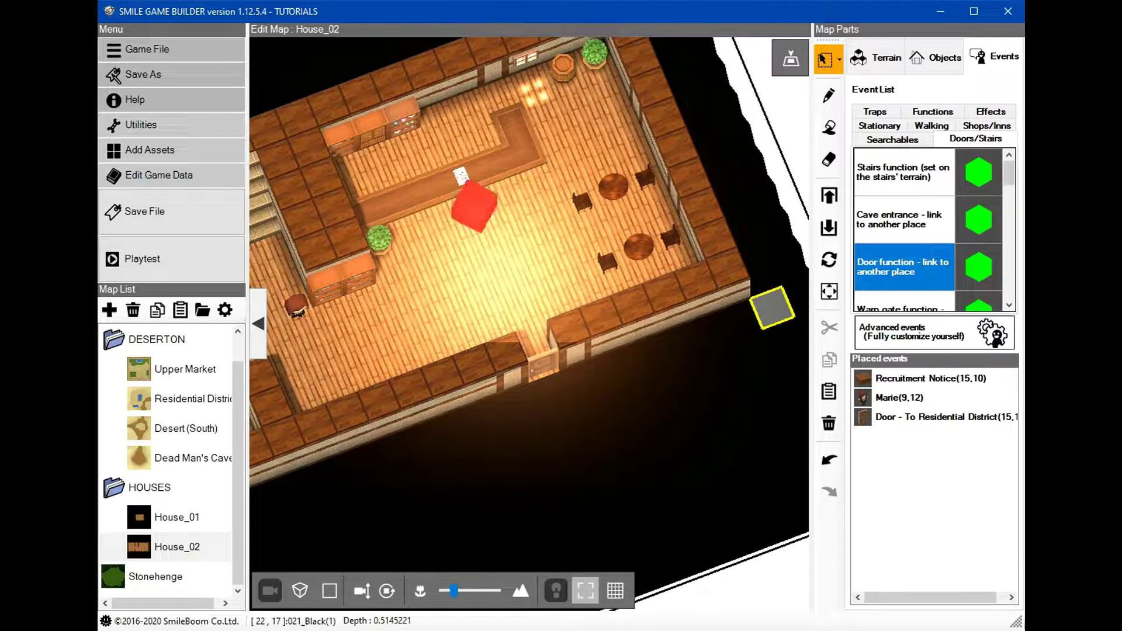
scroll(914, 274, down, 5)
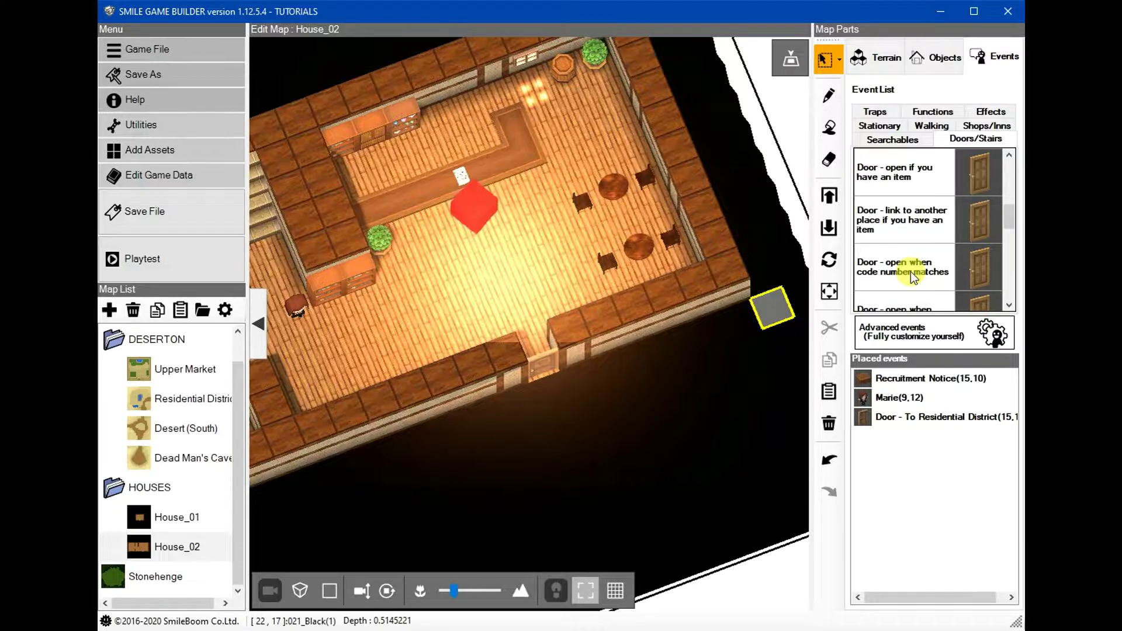
scroll(904, 219, up, 3)
scroll(904, 220, down, 3)
scroll(904, 221, up, 3)
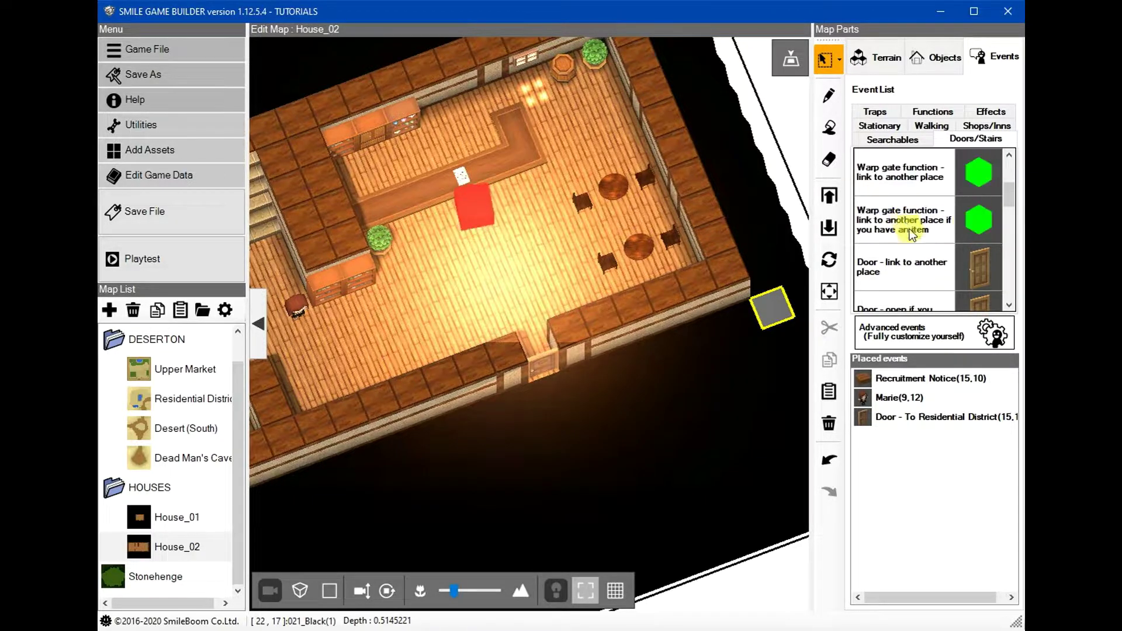
click(923, 272)
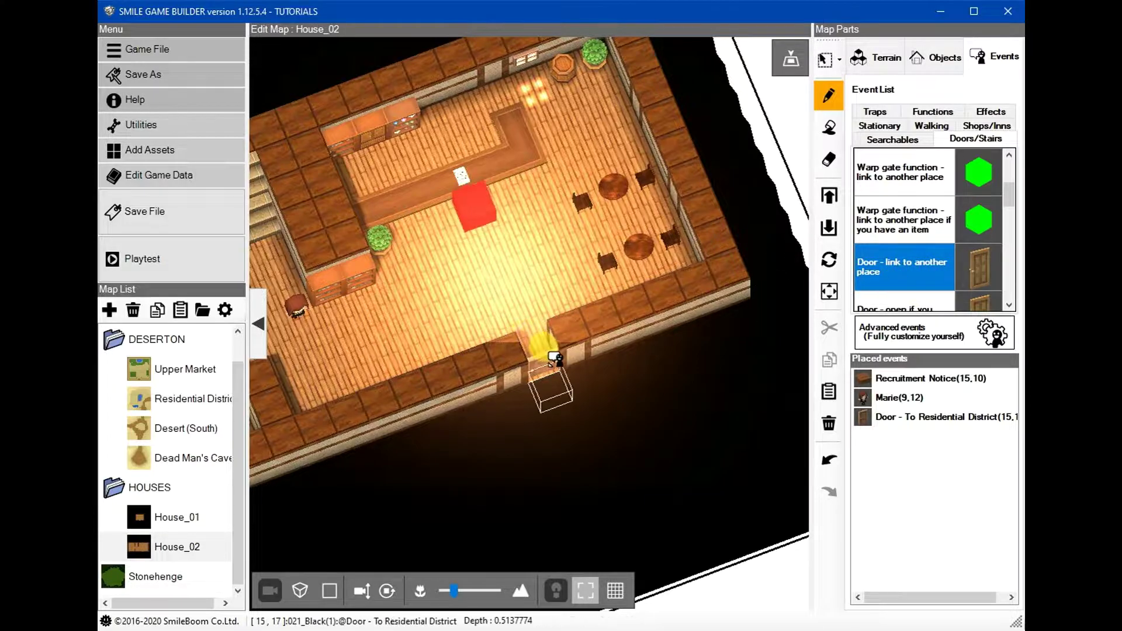
Review the destination settings of House_02's Door - To Residential District event and close them without changes.
click(865, 418)
double_click(866, 417)
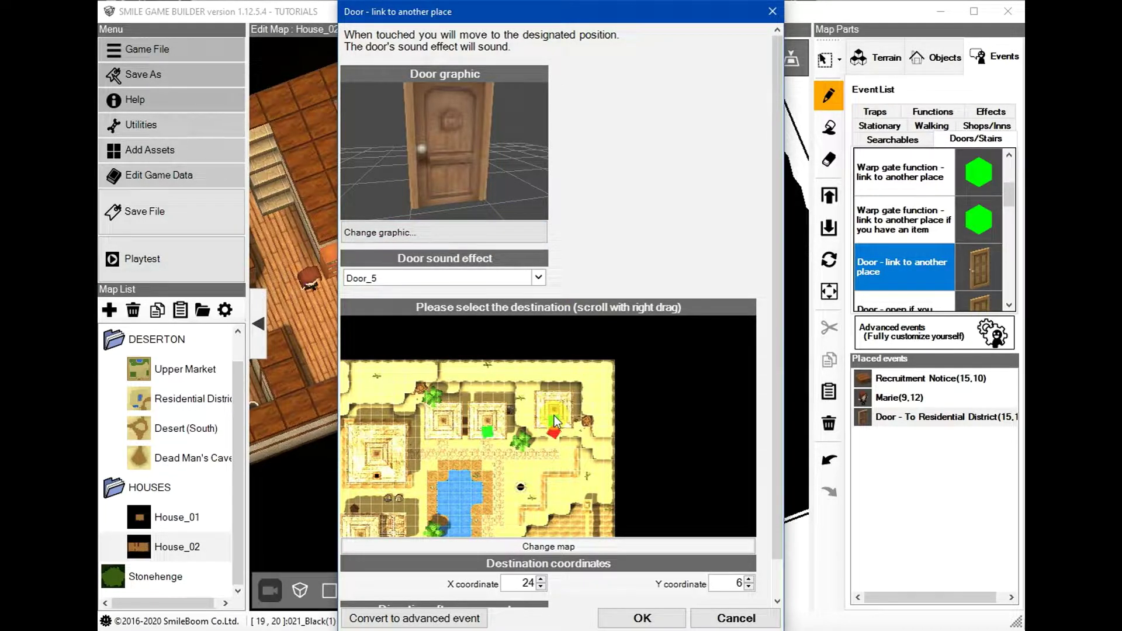
right_drag(559, 447, 594, 389)
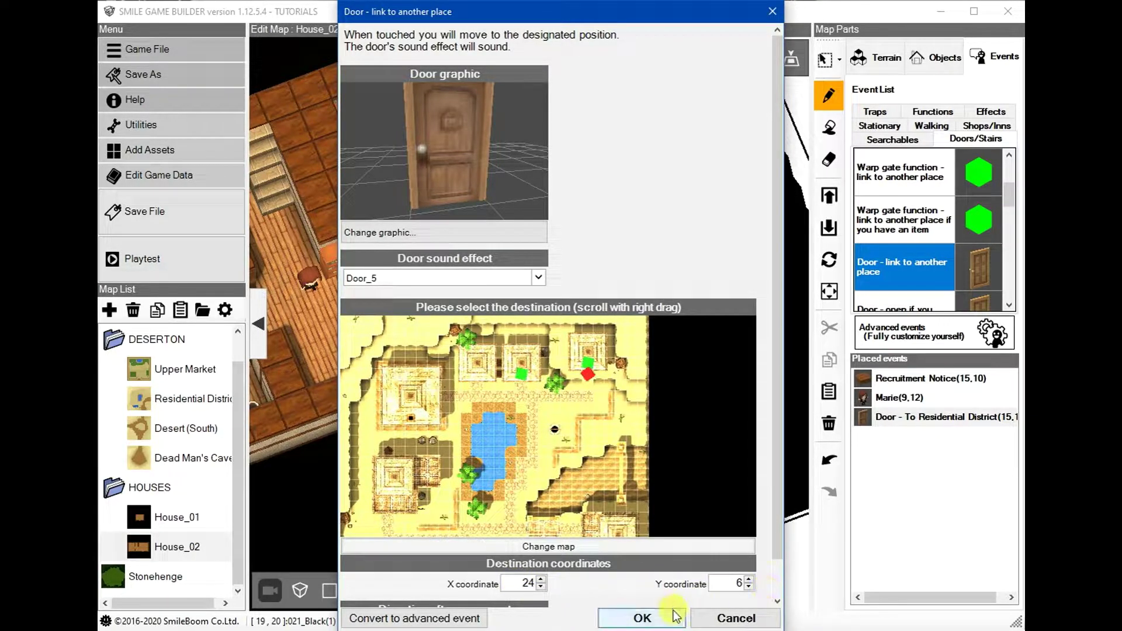
click(734, 617)
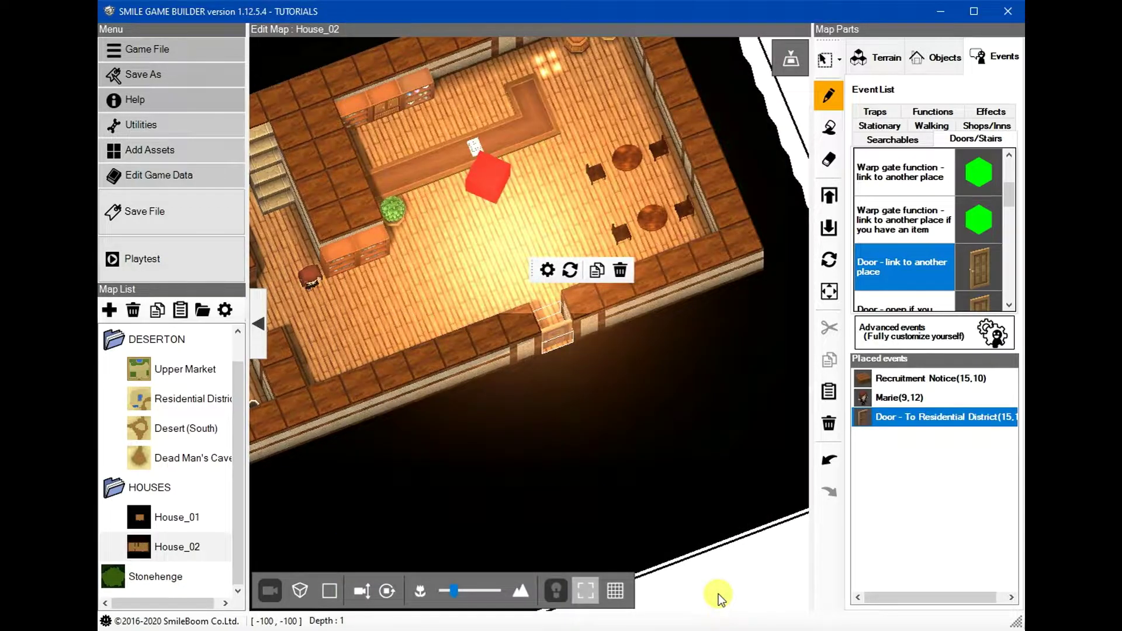
On the Residential District map, select the "Door function - link to another place" type and review the Exit - To Desert (South) event at (20,29).
click(180, 409)
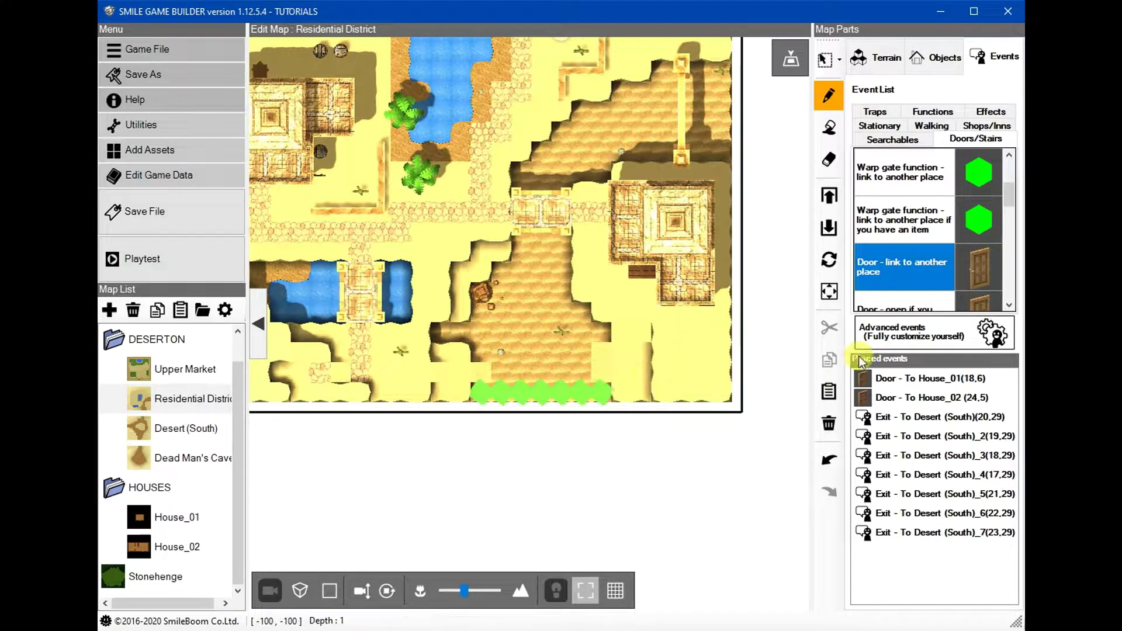
scroll(910, 241, up, 3)
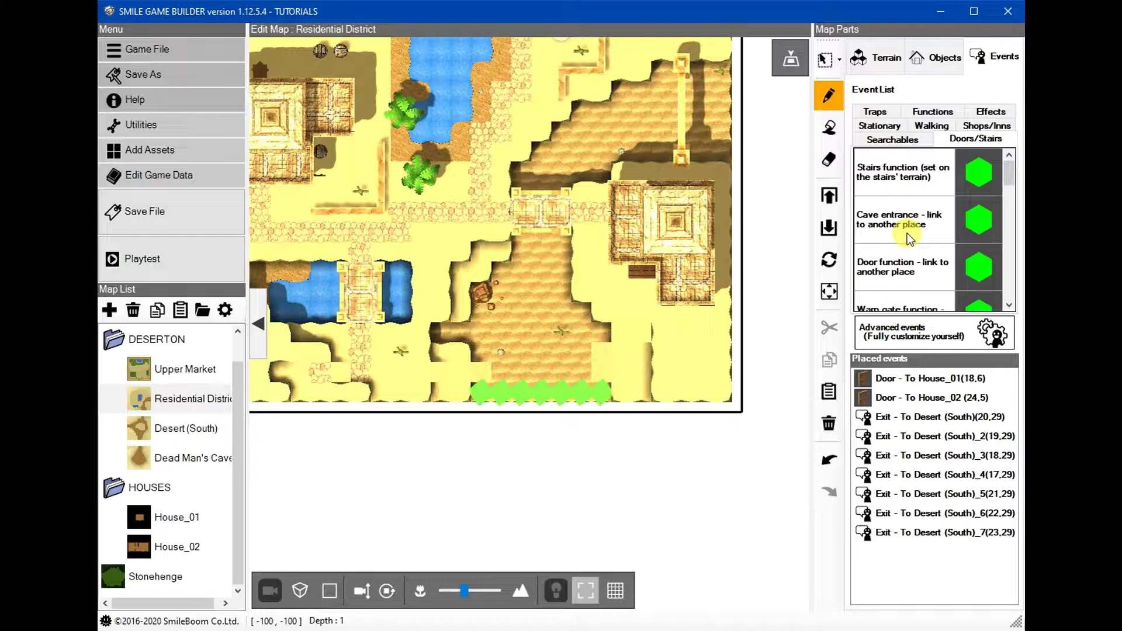
click(916, 260)
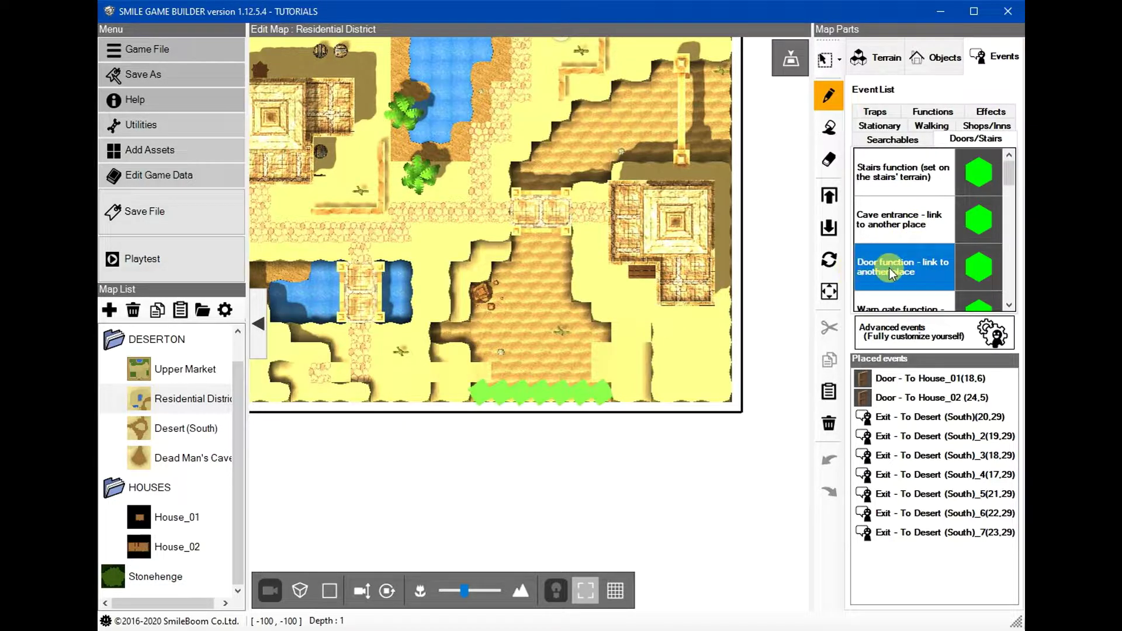
click(895, 417)
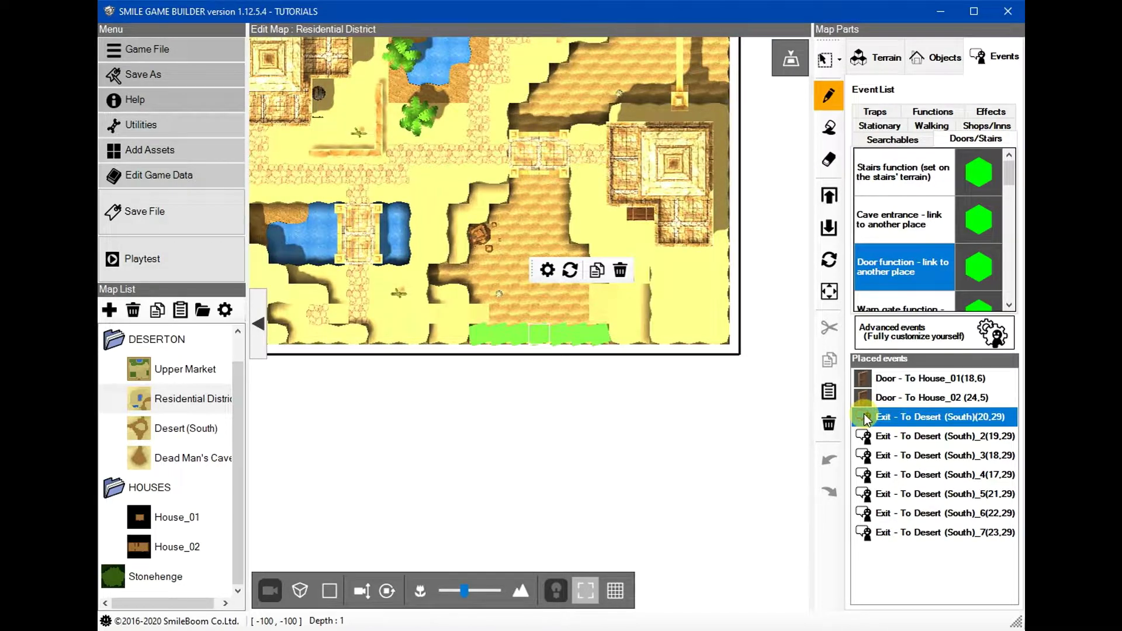
double_click(865, 419)
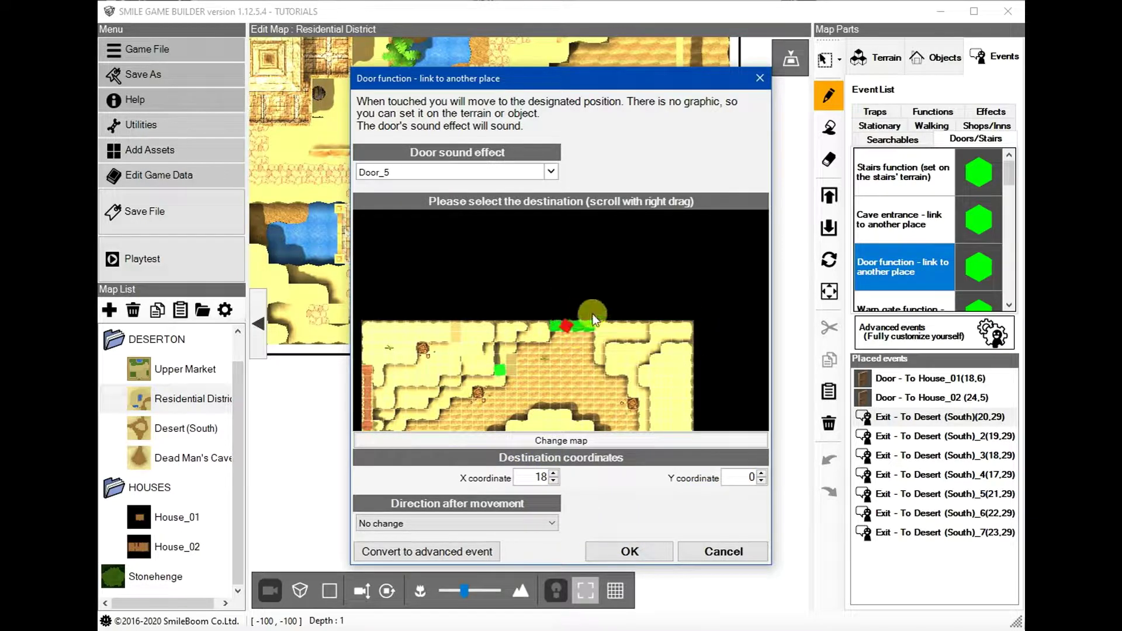
click(725, 552)
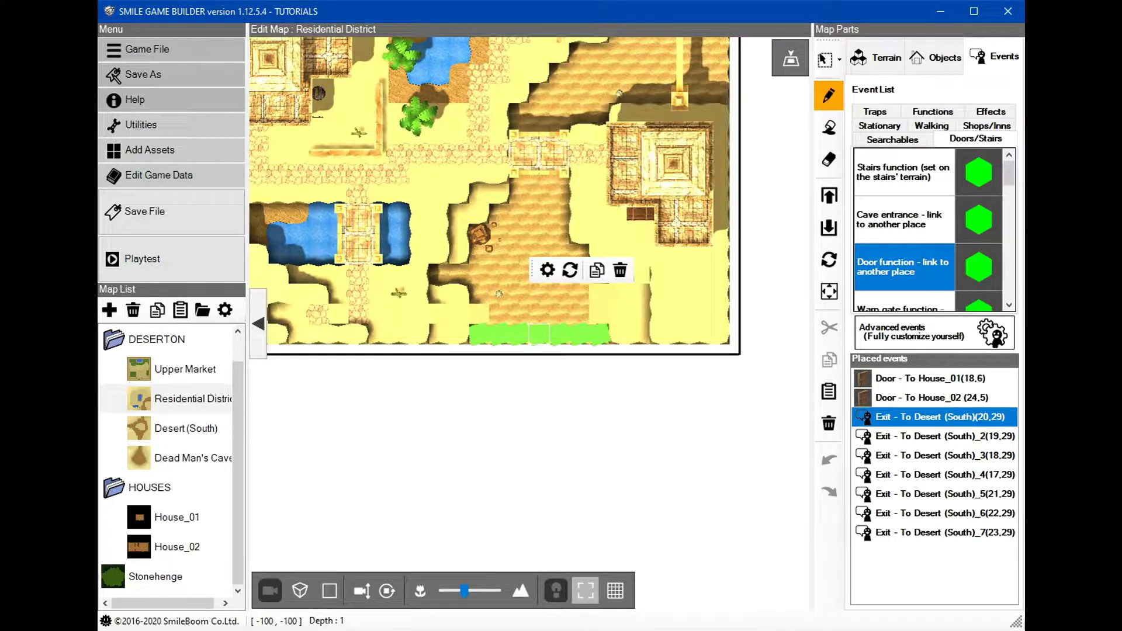
Open the Desert (South) map in top-down view and review the destination of the Exit - To Desert (South) event at (18,0).
click(149, 429)
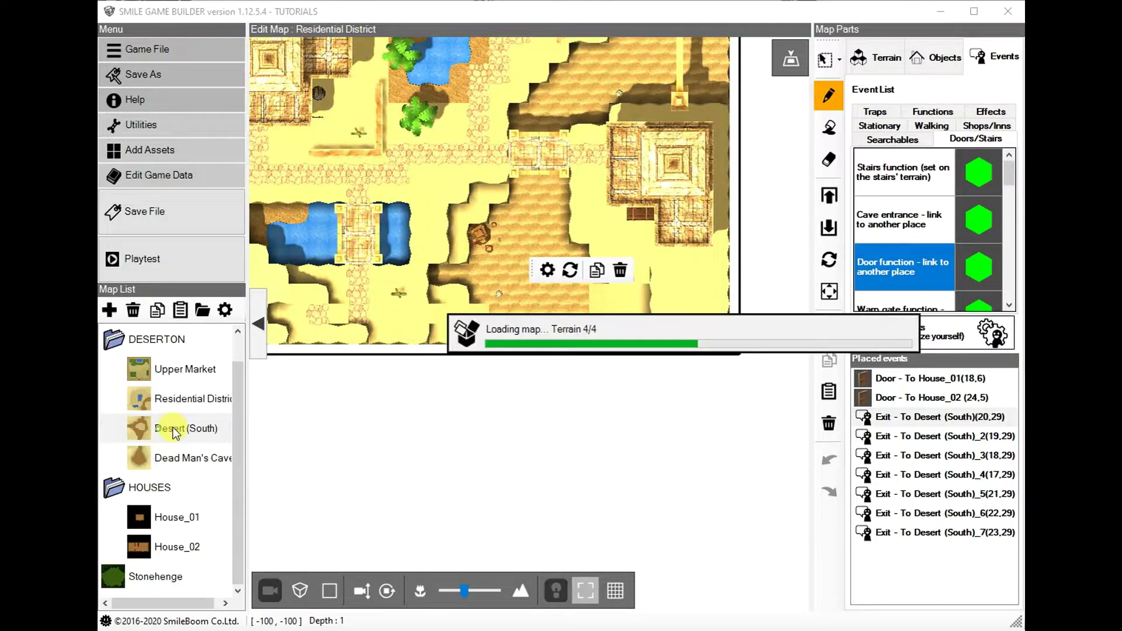
right_drag(564, 245, 409, 456)
click(329, 591)
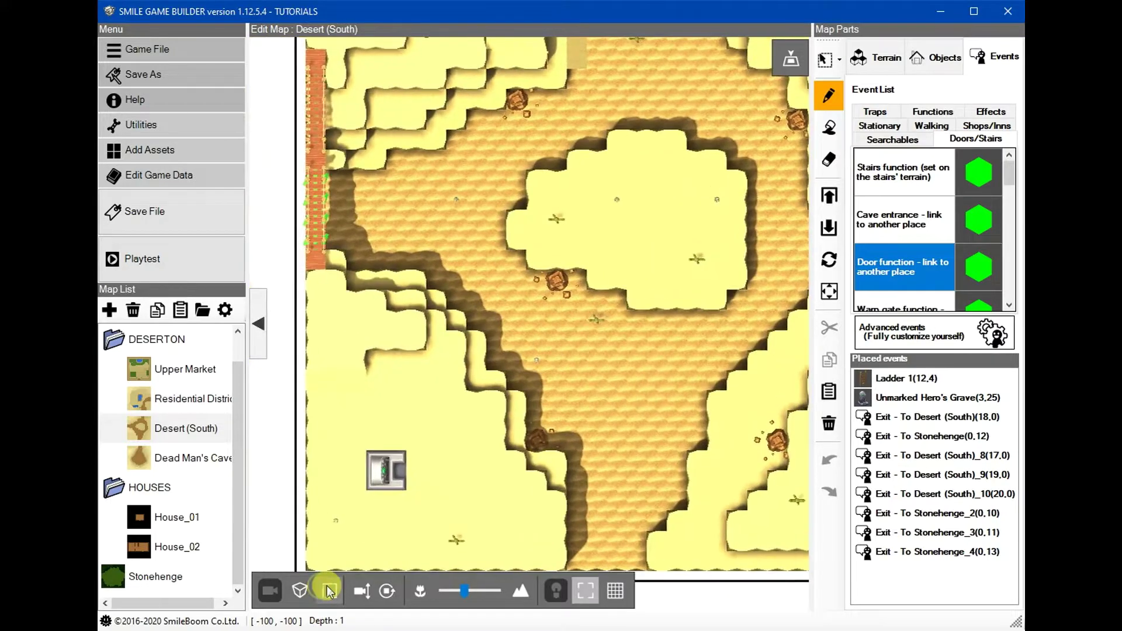
right_drag(575, 284, 546, 334)
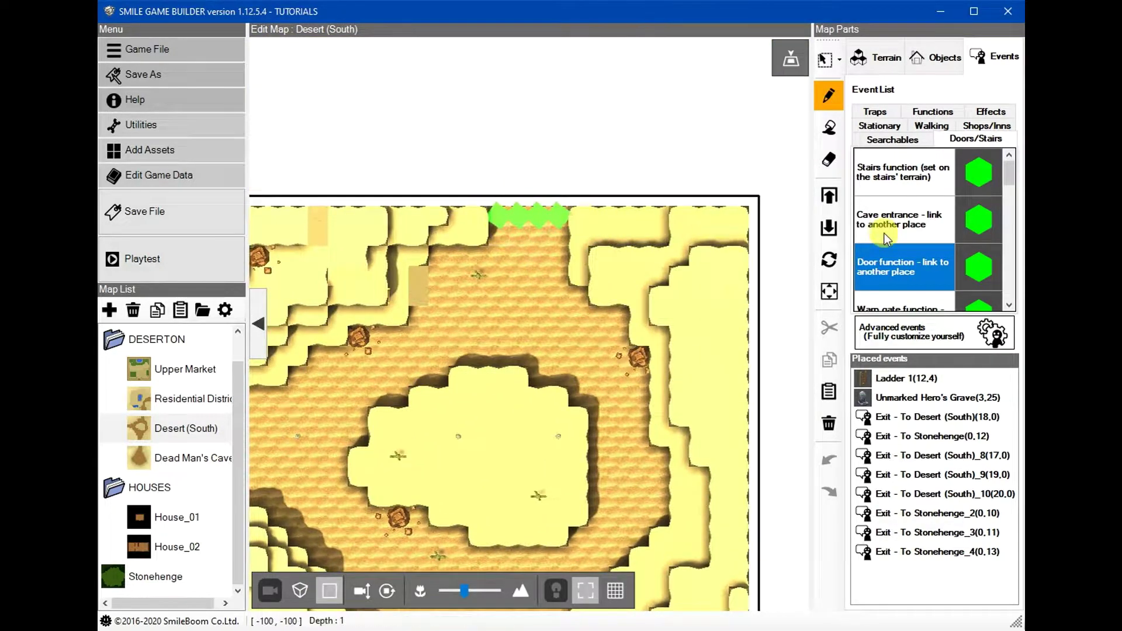
click(931, 266)
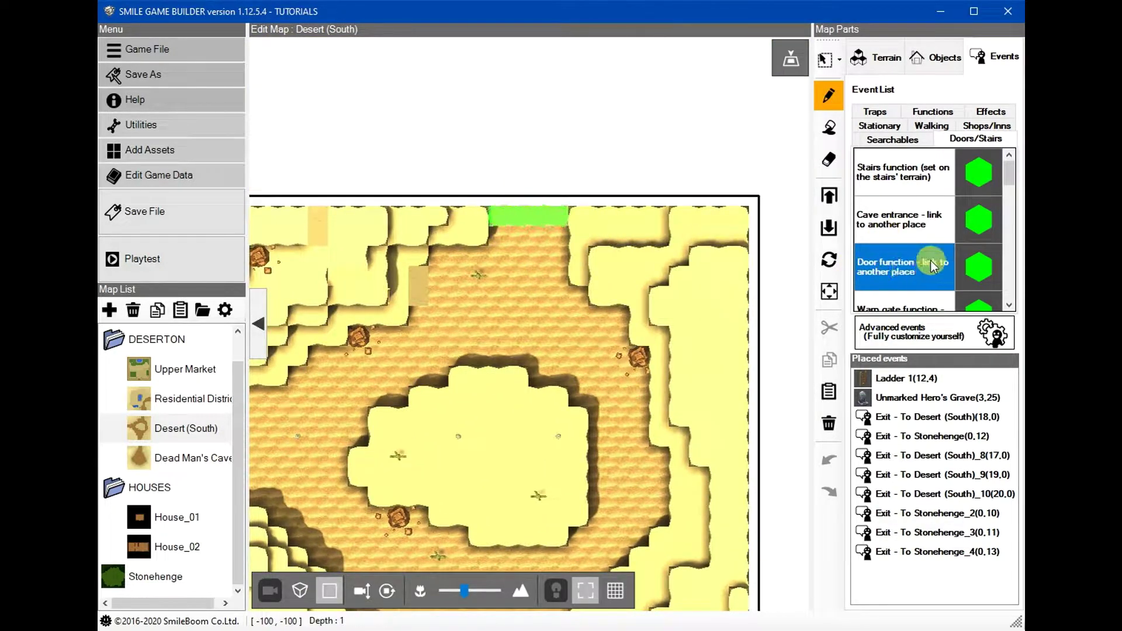
click(881, 417)
click(880, 418)
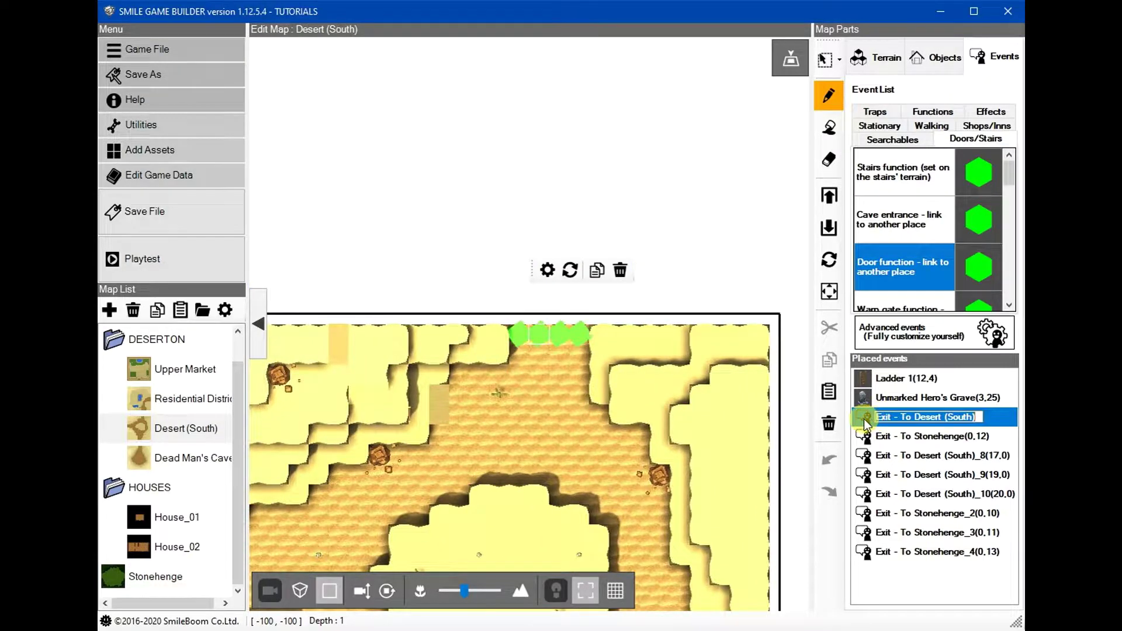
double_click(865, 420)
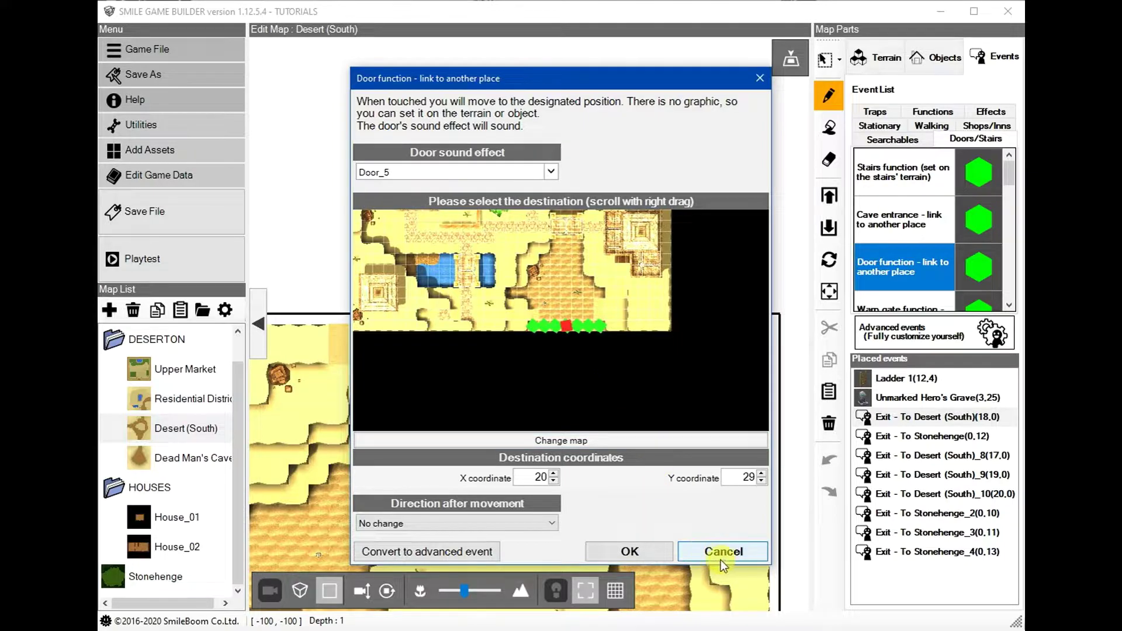
click(740, 557)
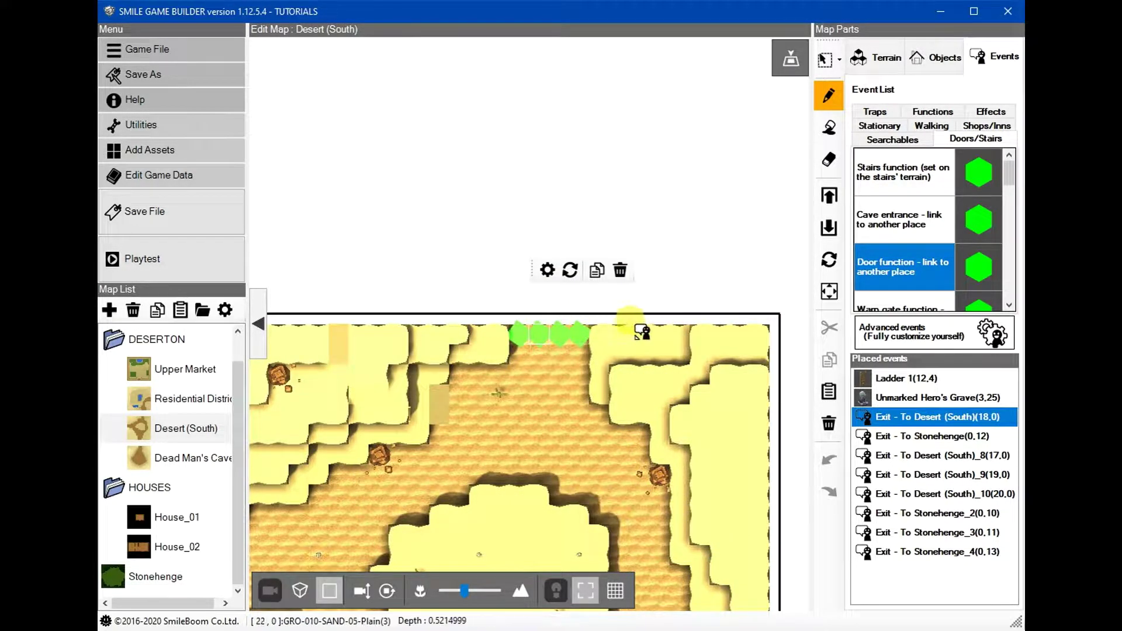
Review the destination of the Exit - To Stonehenge_4 event under the Desert (South) bridge, leaving its settings unchanged.
right_drag(518, 409, 654, 352)
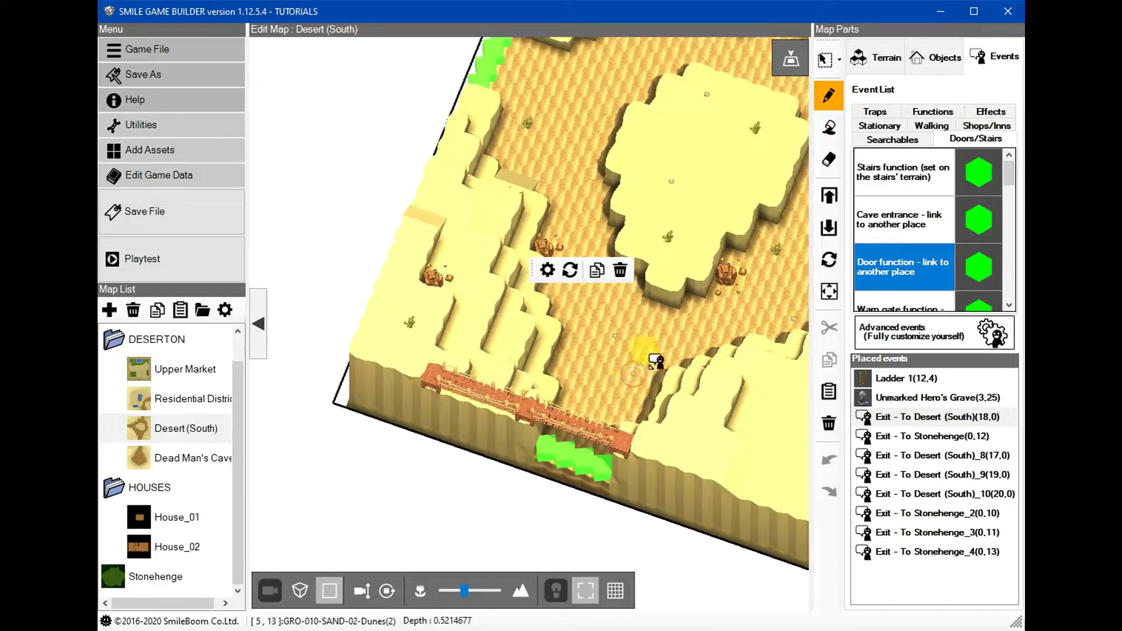
right_drag(529, 461, 613, 412)
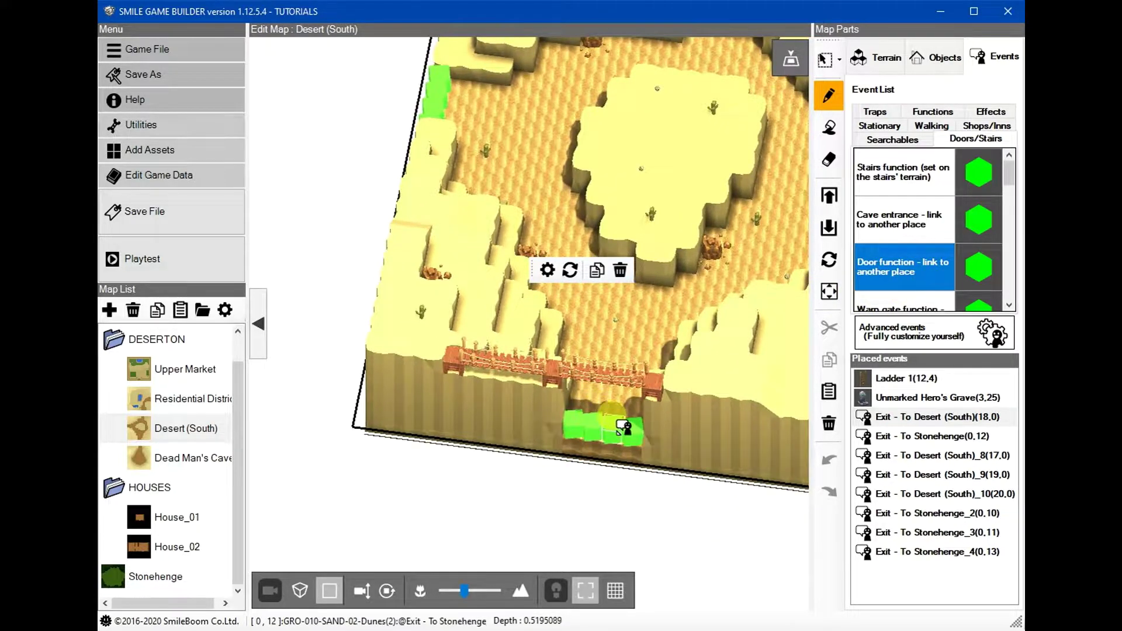
click(885, 553)
click(874, 553)
double_click(867, 550)
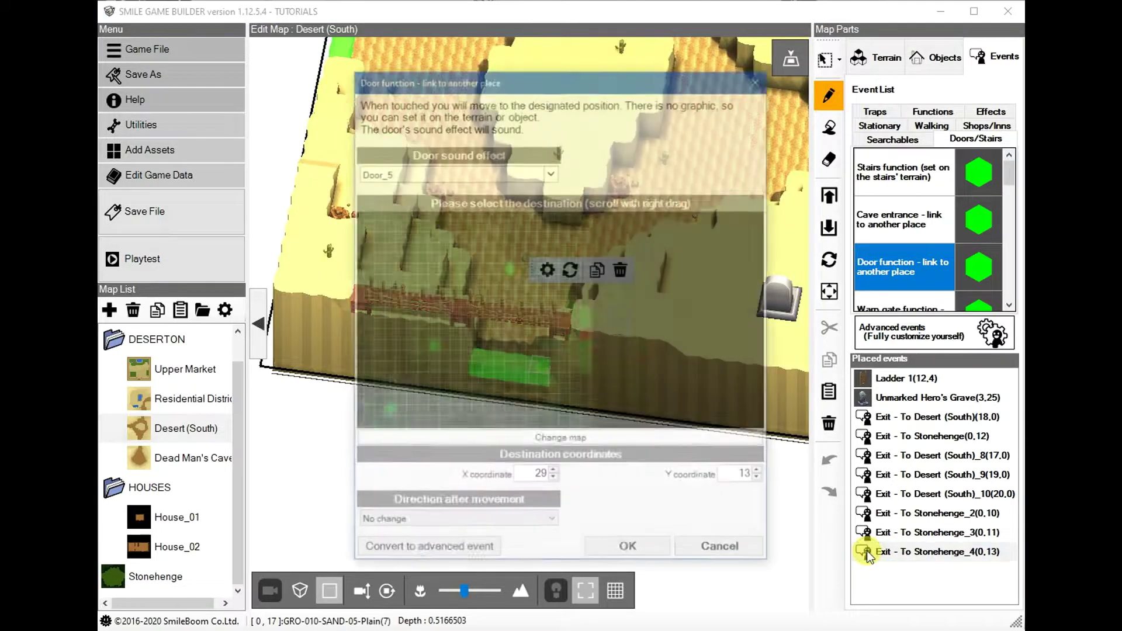
mouse_move(584, 316)
right_down()
mouse_move(497, 329)
mouse_move(598, 313)
mouse_move(573, 321)
mouse_move(535, 299)
mouse_move(538, 283)
right_up()
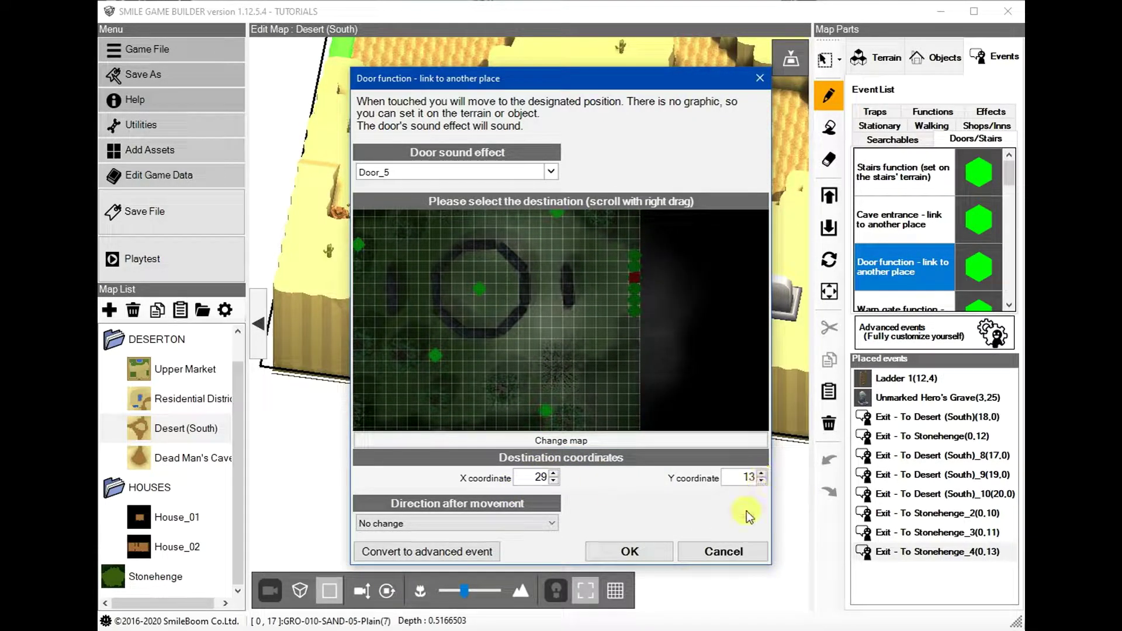
click(722, 555)
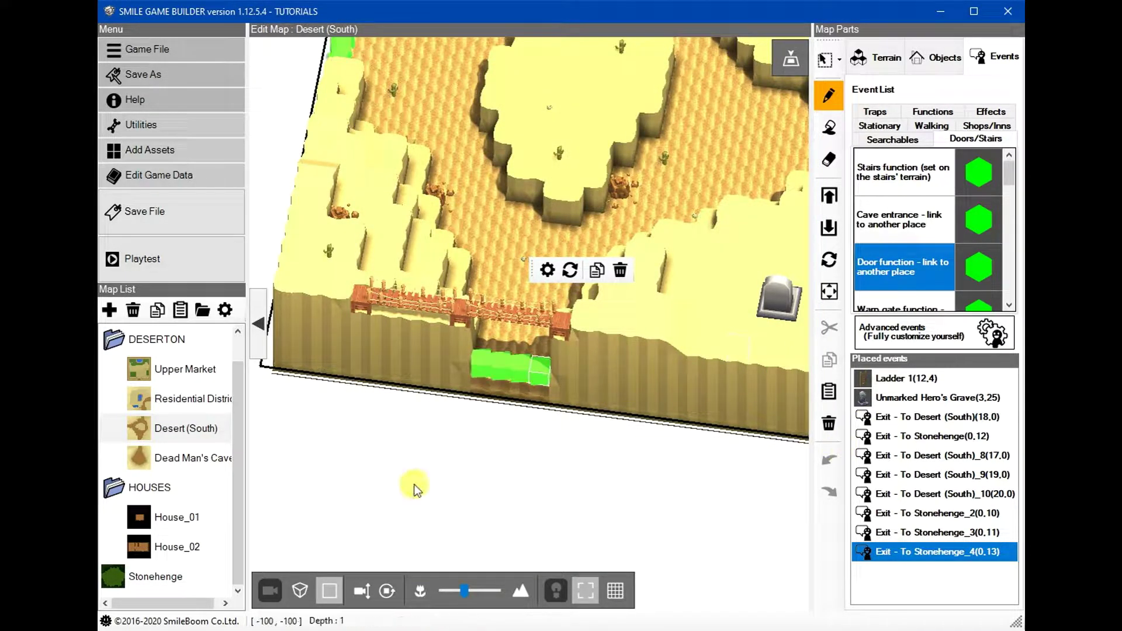
Open the Stonehenge map in top-down view and review the destination of the Exit - To Desert (South)_11 event, leaving its settings unchanged.
click(132, 582)
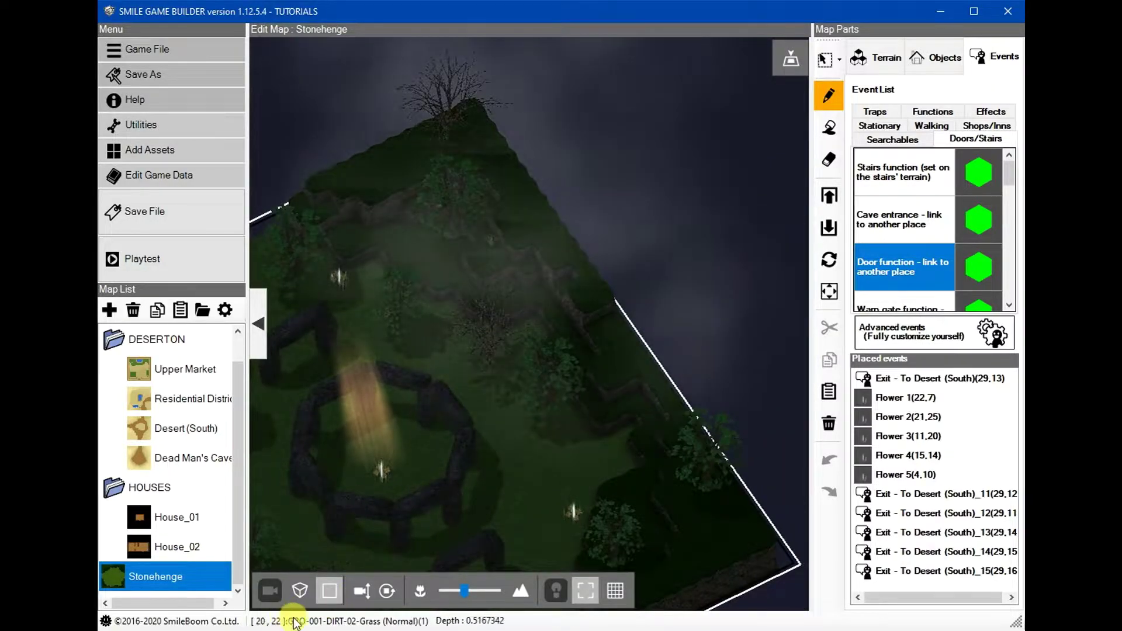
click(331, 591)
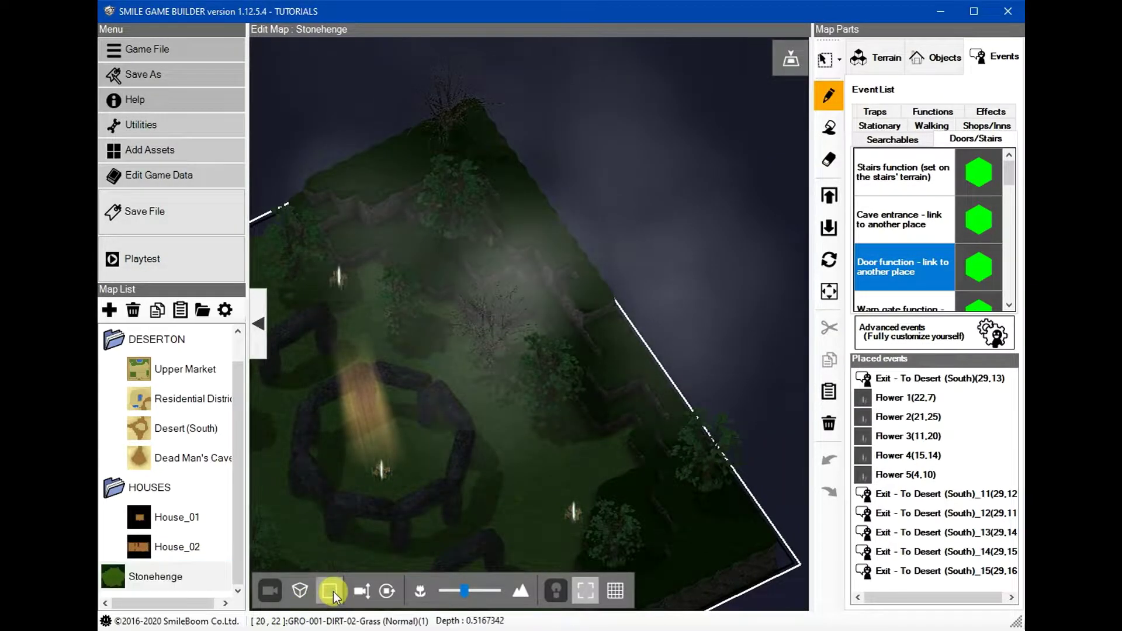
right_drag(654, 408, 525, 321)
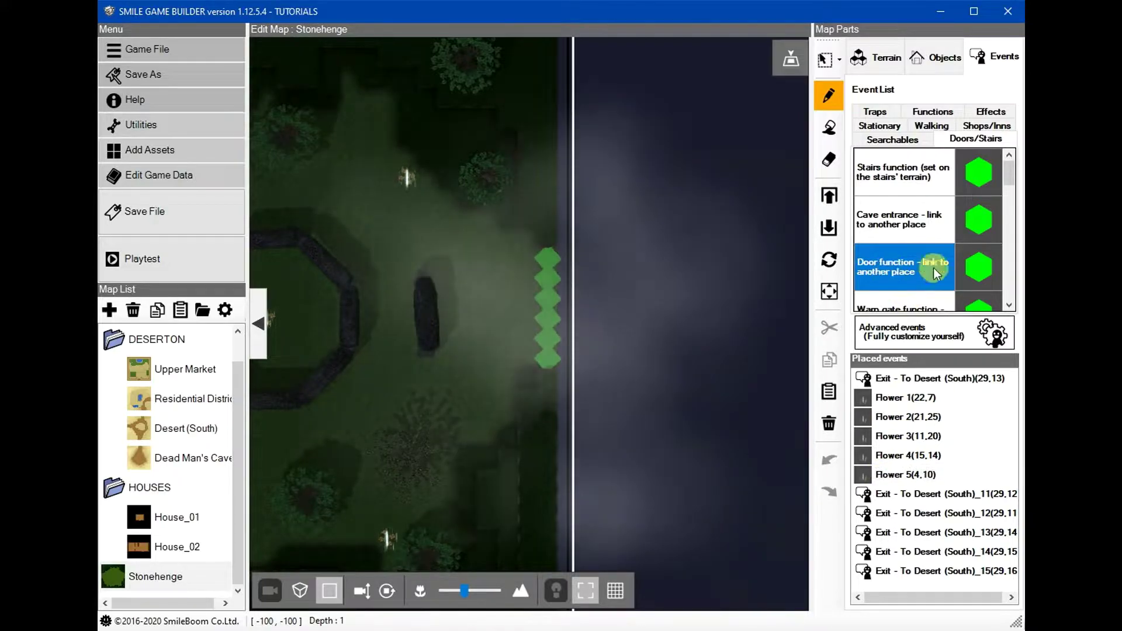
double_click(867, 494)
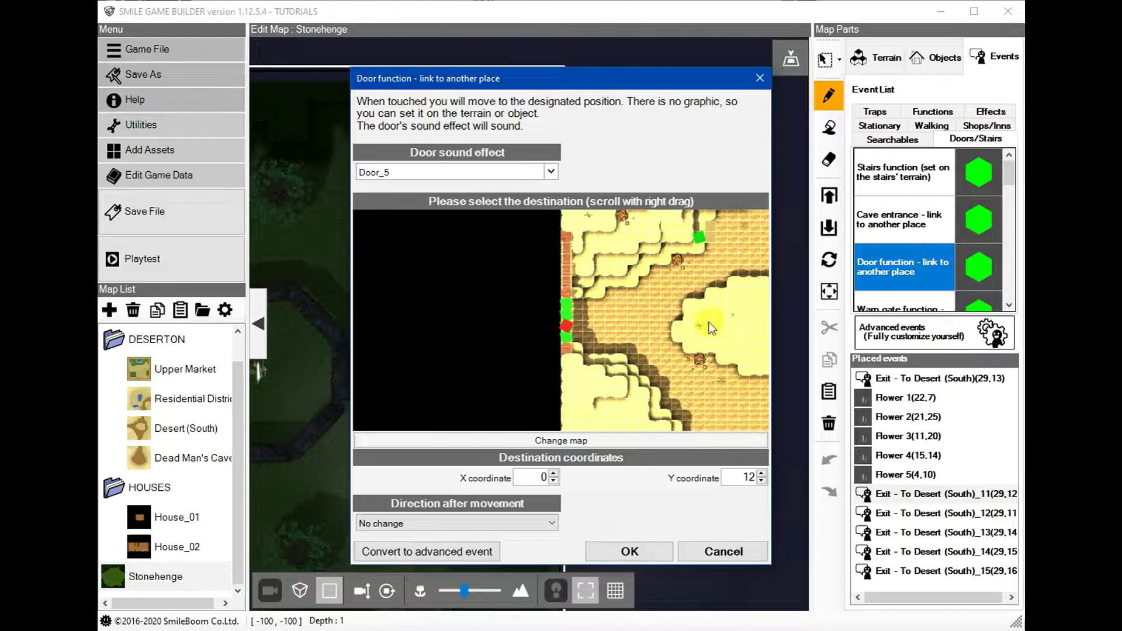
right_drag(679, 338, 615, 336)
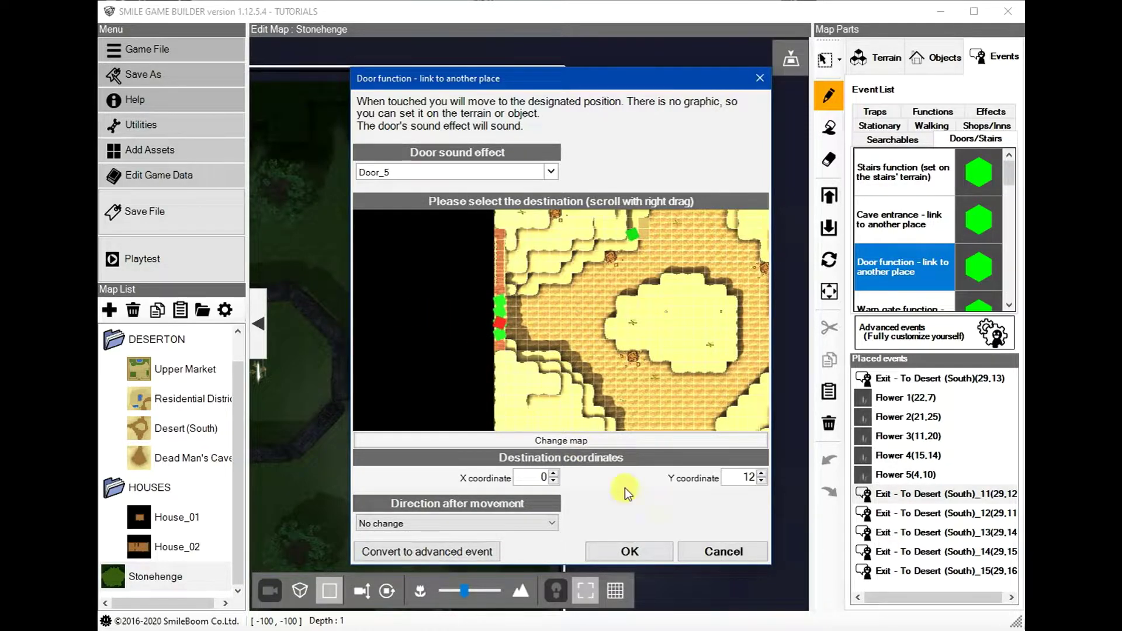
click(722, 552)
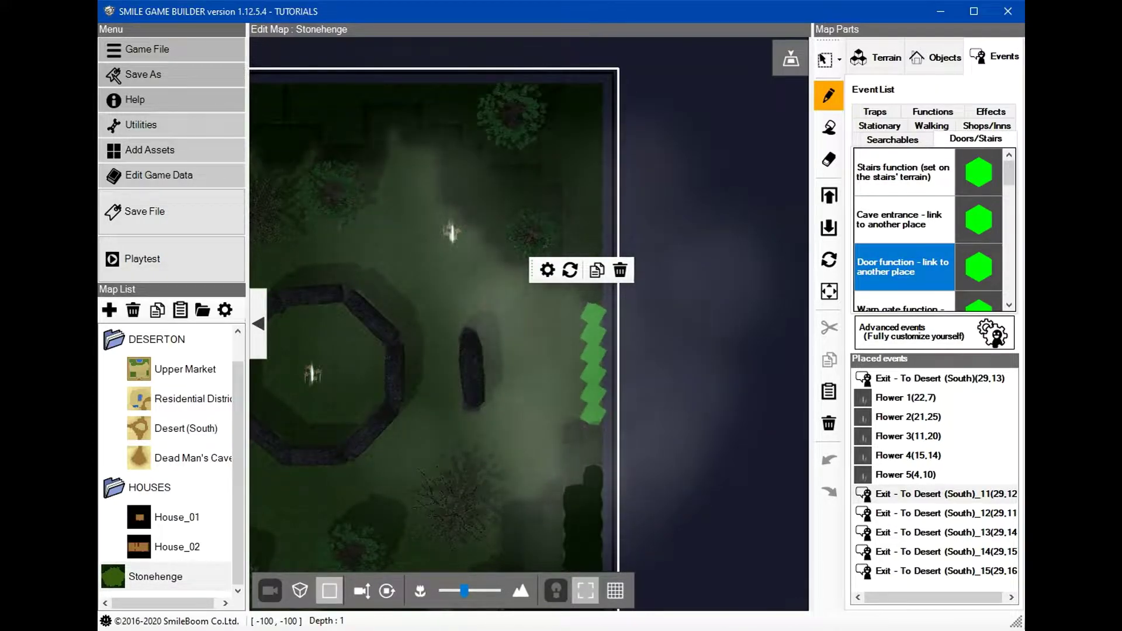
Try placing a Flower_003 outdoor object on the grass just outside the stone circle, and undo the placement.
middle_drag(500, 426, 538, 449)
right_click(612, 393)
right_drag(612, 393, 546, 356)
scroll(521, 381, up, 2)
middle_drag(506, 386, 518, 403)
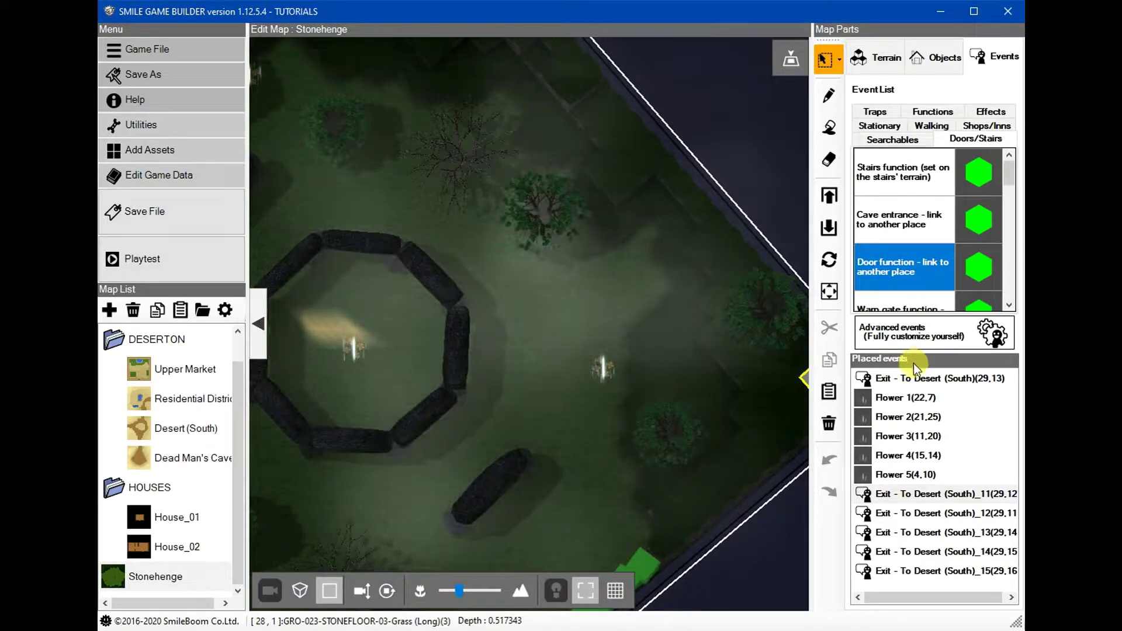
click(922, 55)
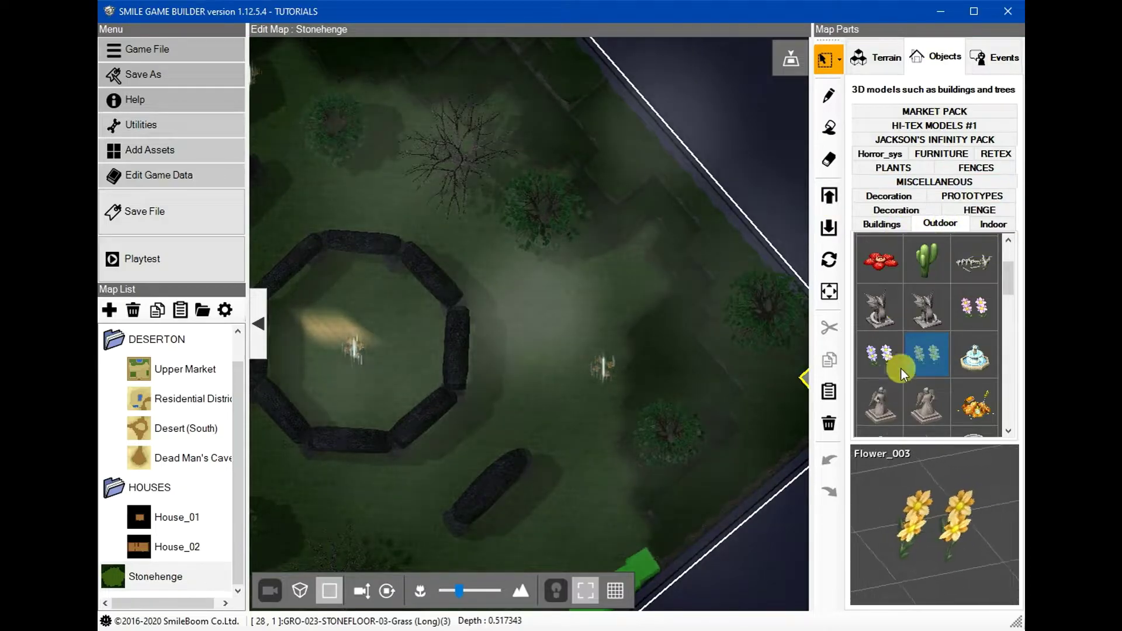
click(932, 356)
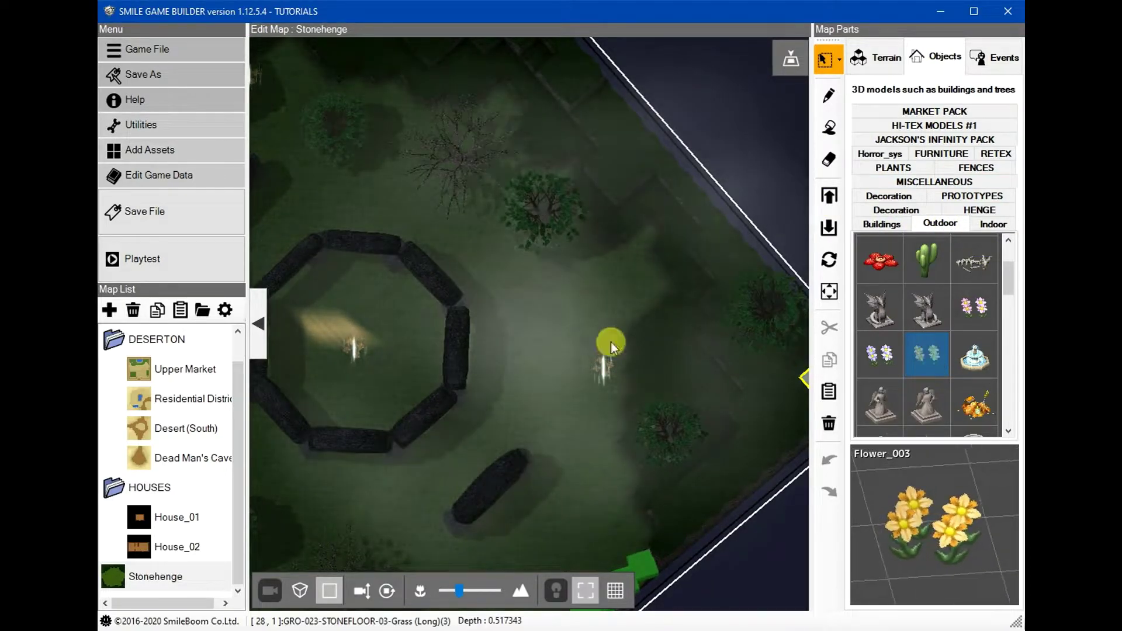
click(518, 308)
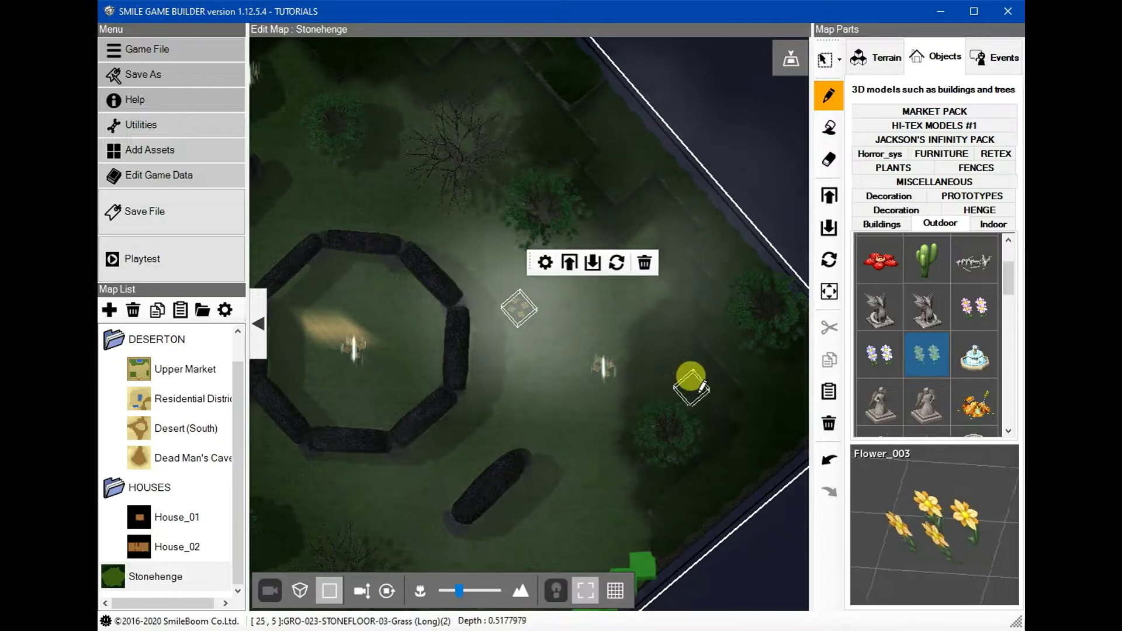
click(835, 463)
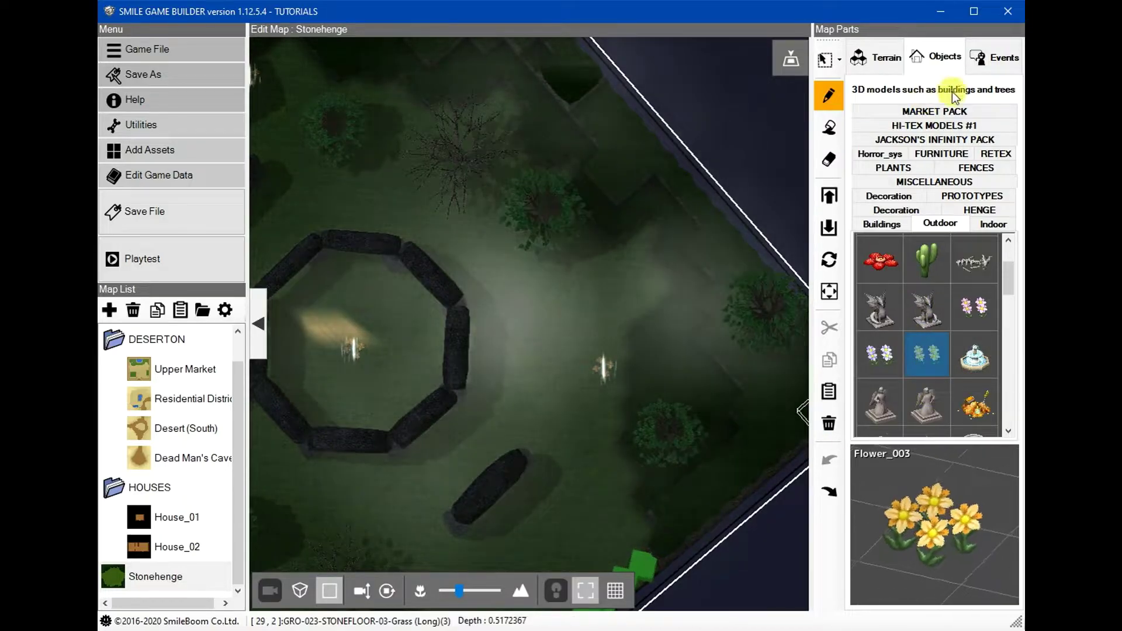
Open the Flower 1 event at (22,7) and preview its ef021_Glow_C particle graphic, leaving the graphic unchanged.
click(1003, 57)
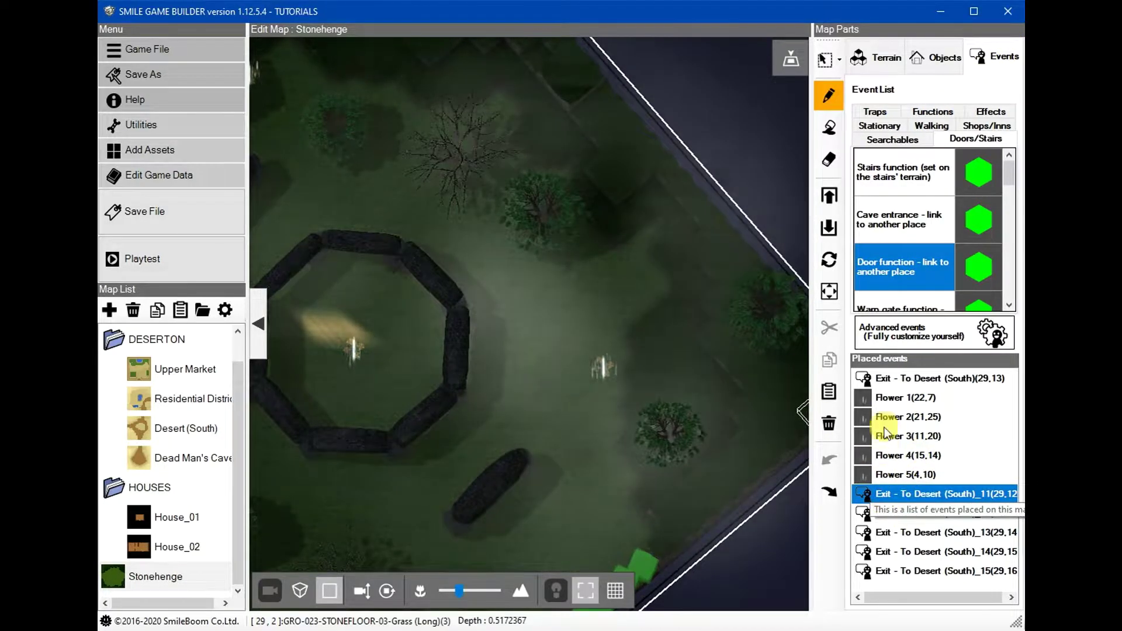
click(877, 395)
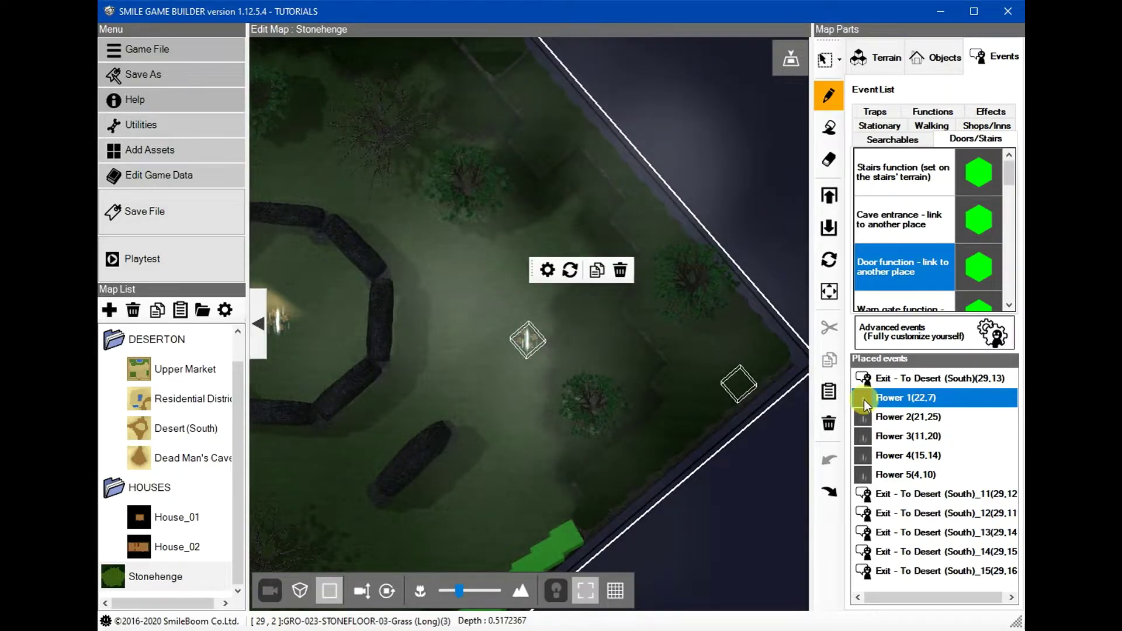
double_click(864, 400)
click(286, 430)
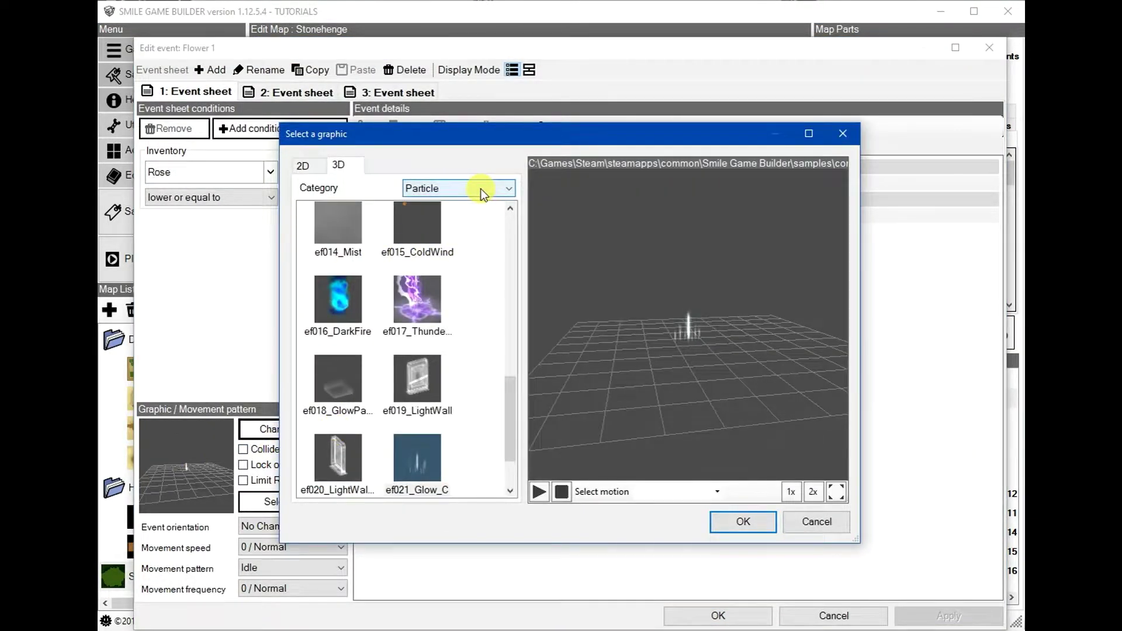
click(482, 188)
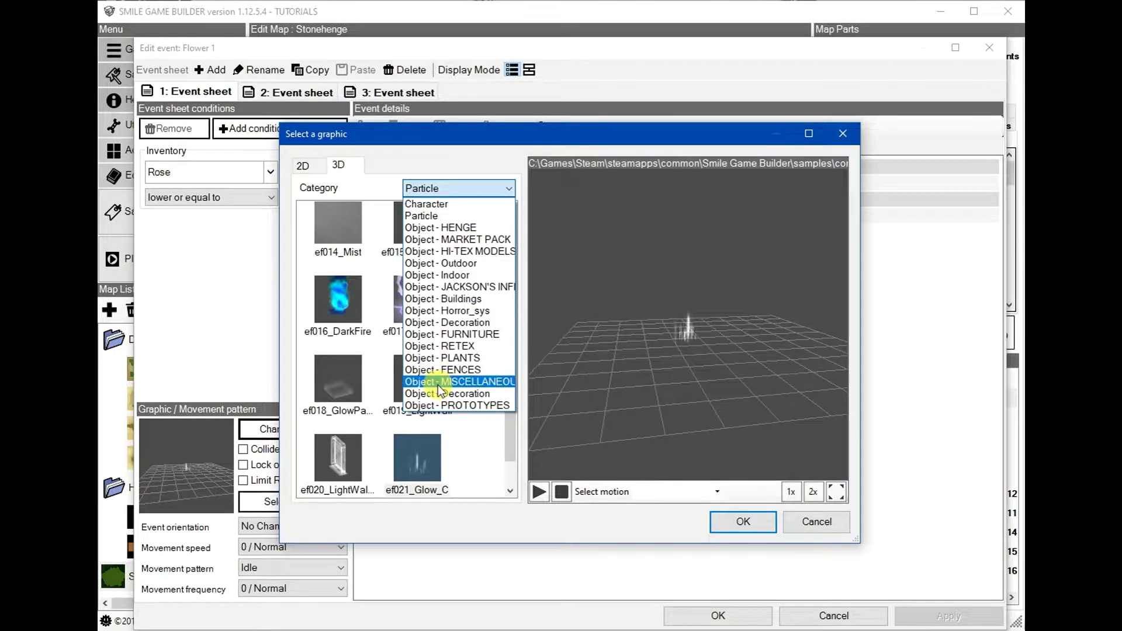
click(475, 438)
click(413, 463)
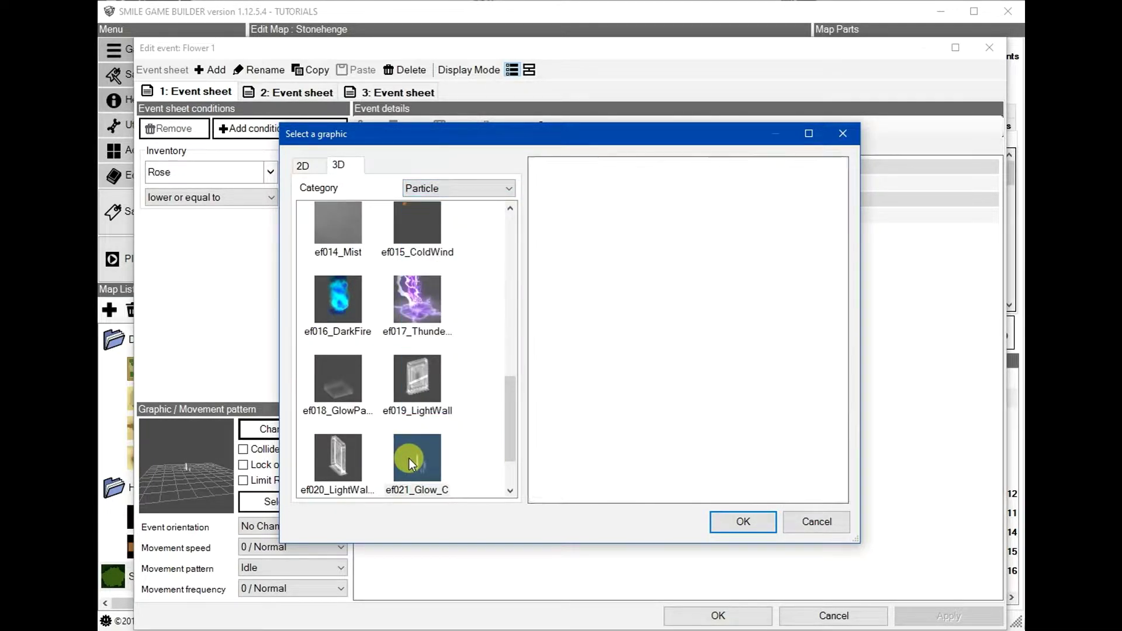
click(412, 463)
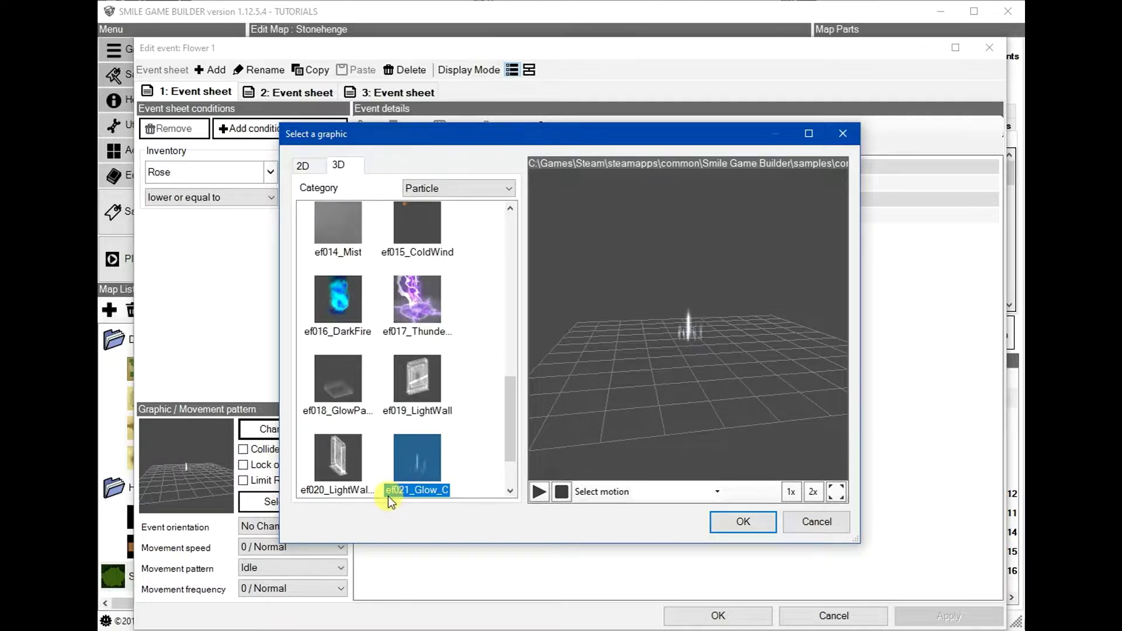
click(839, 529)
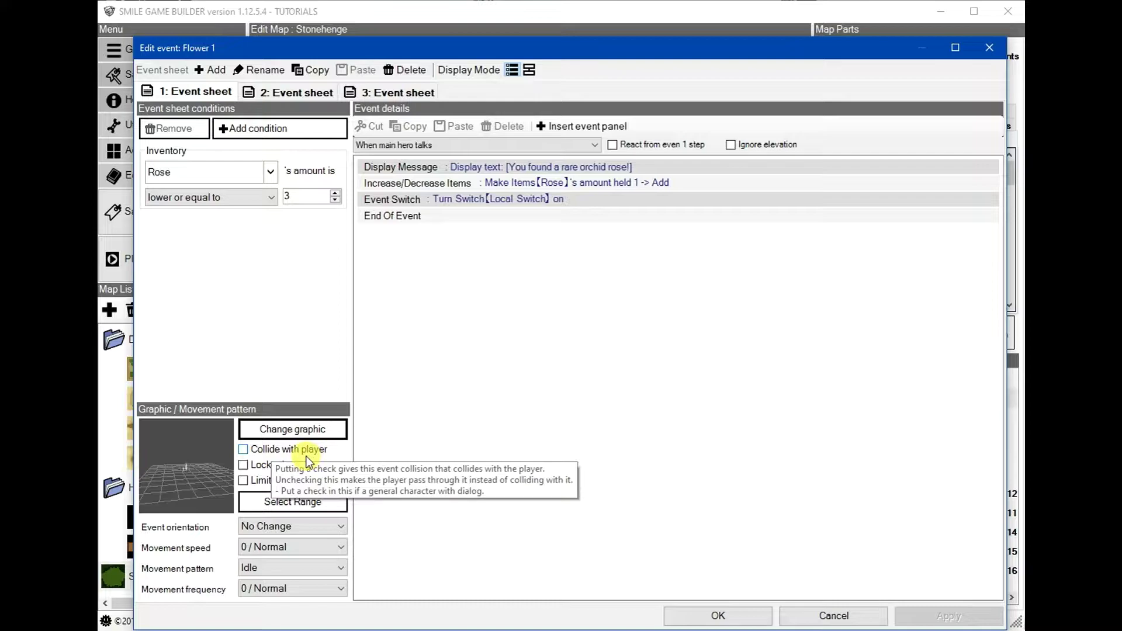
Review the first event sheet's Rose inventory condition and its message, item and switch panels without changing them.
click(202, 155)
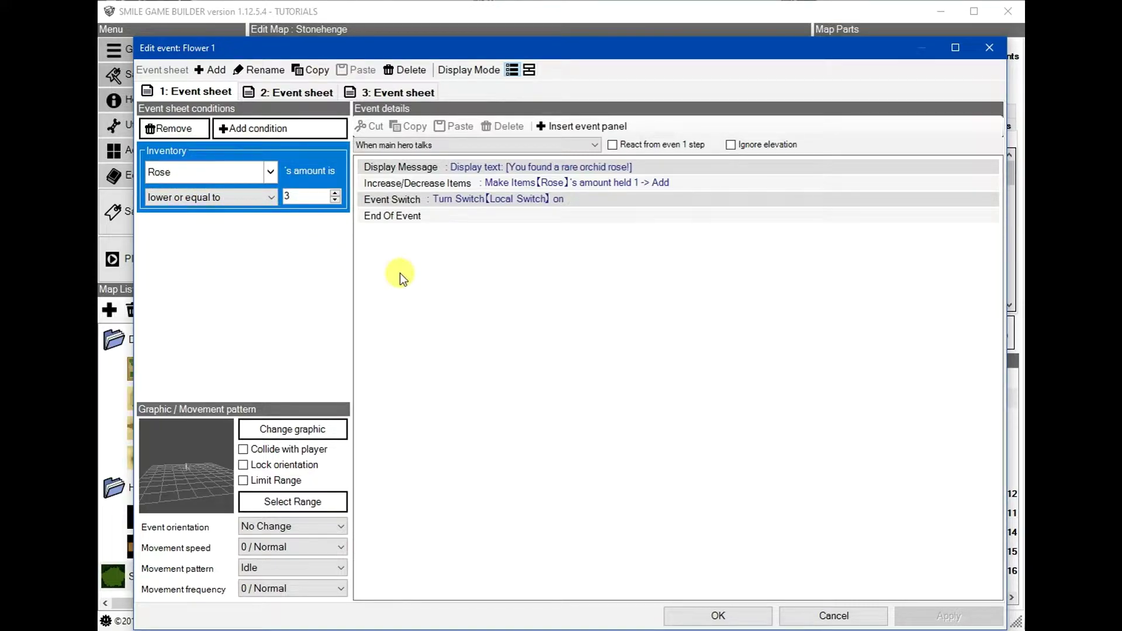
click(556, 166)
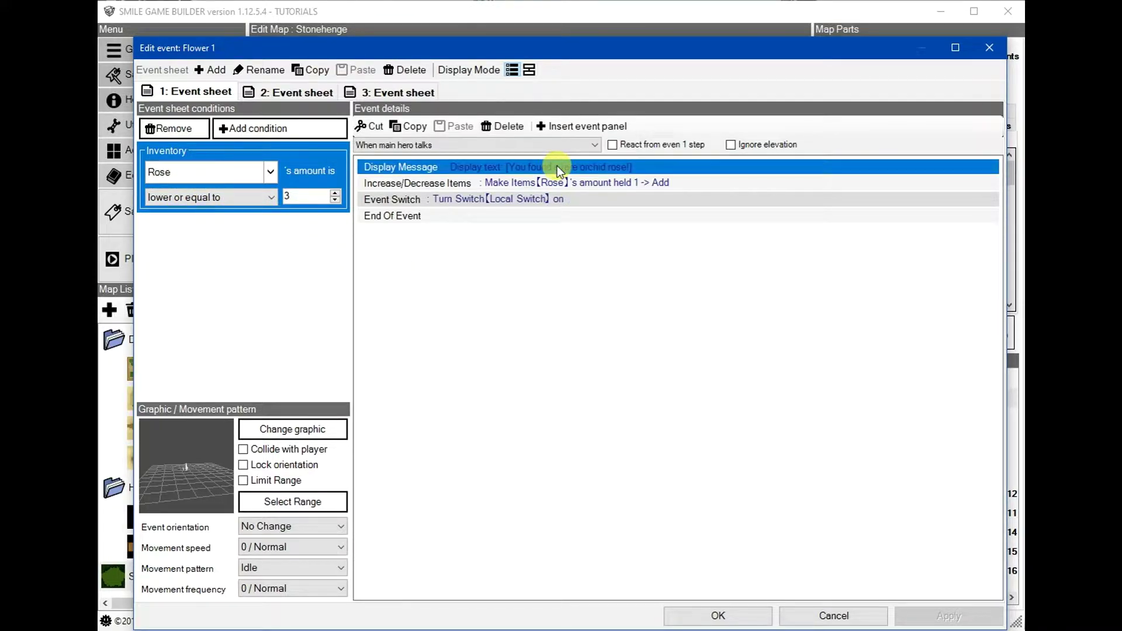
double_click(546, 168)
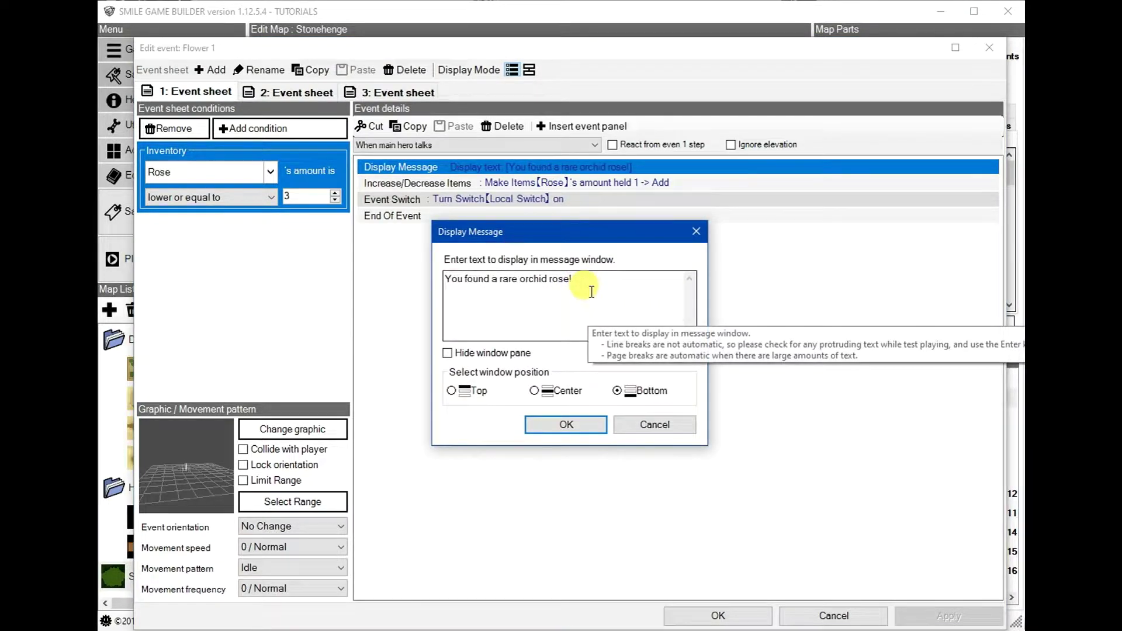
click(664, 426)
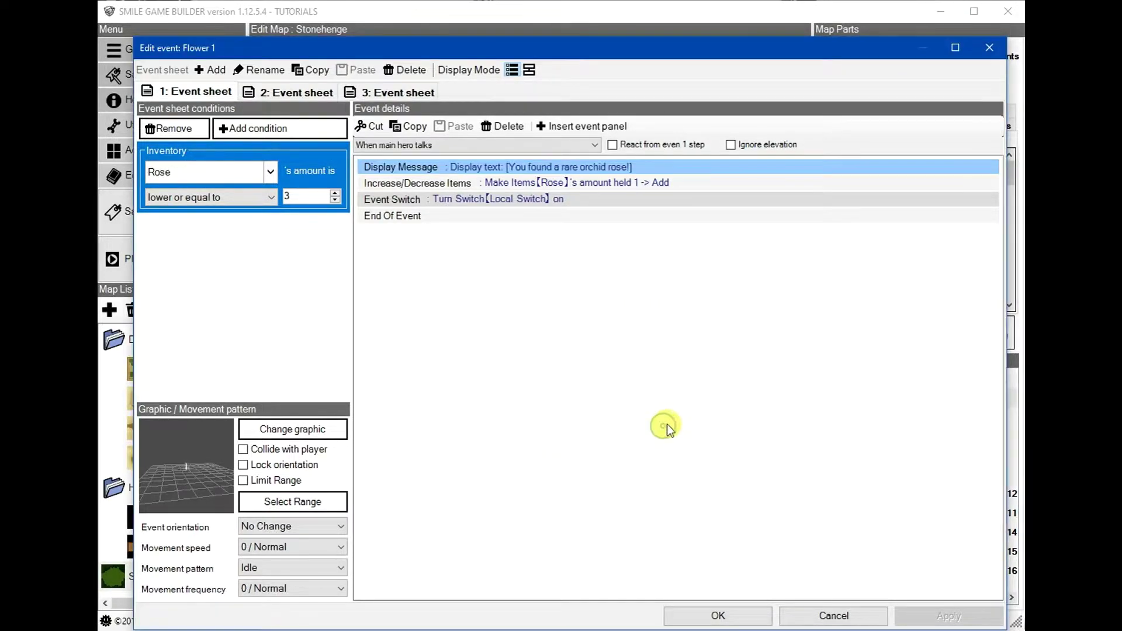
double_click(569, 184)
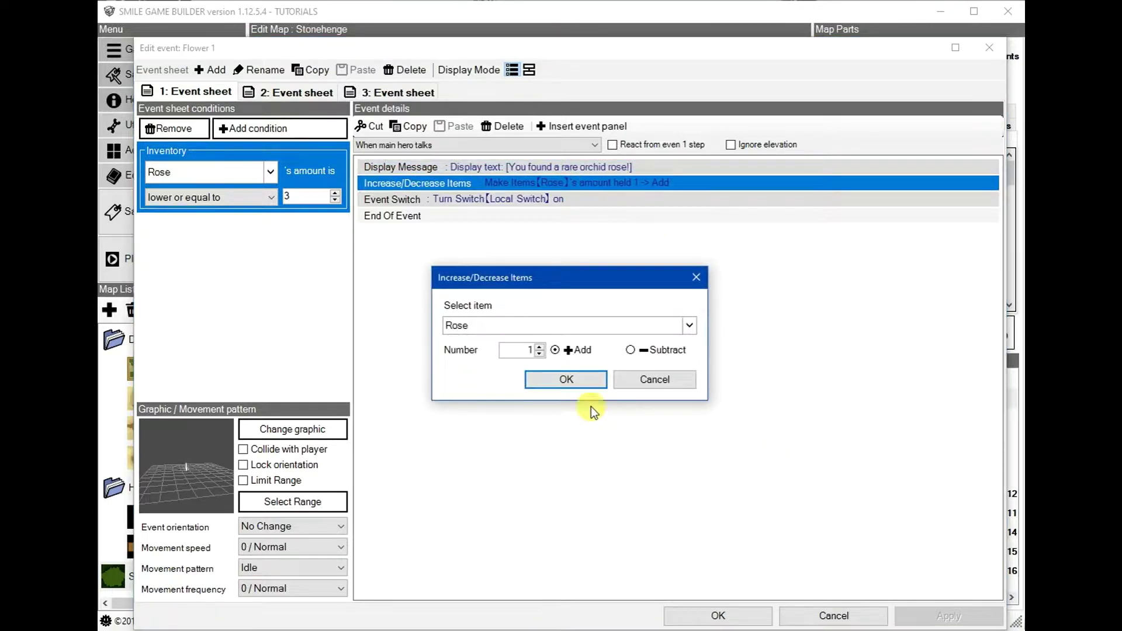
click(660, 380)
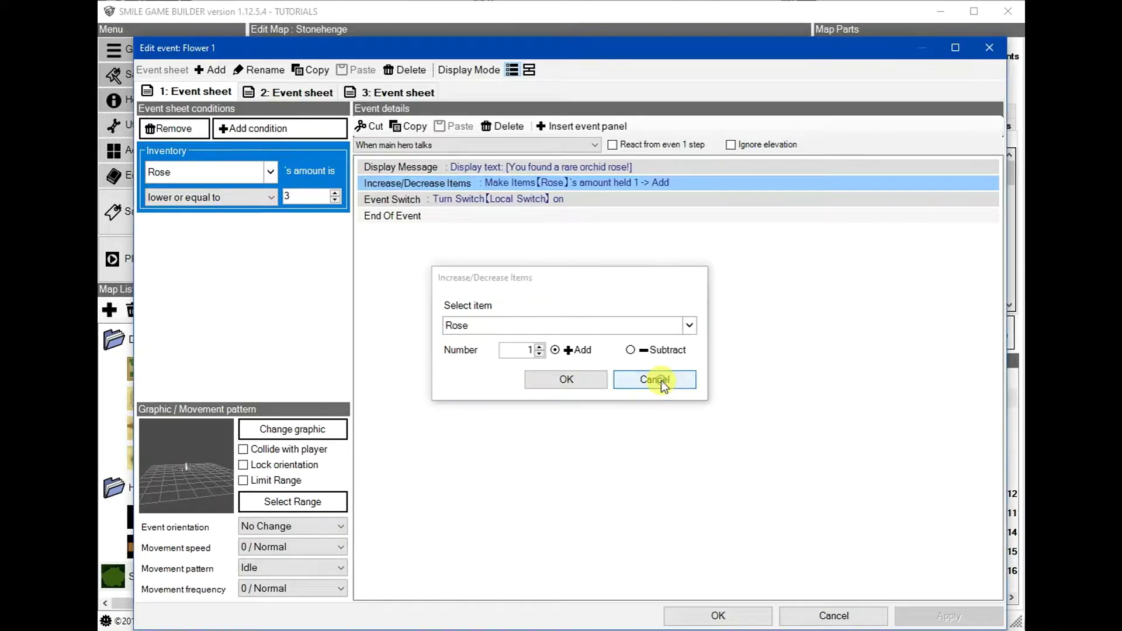
click(512, 200)
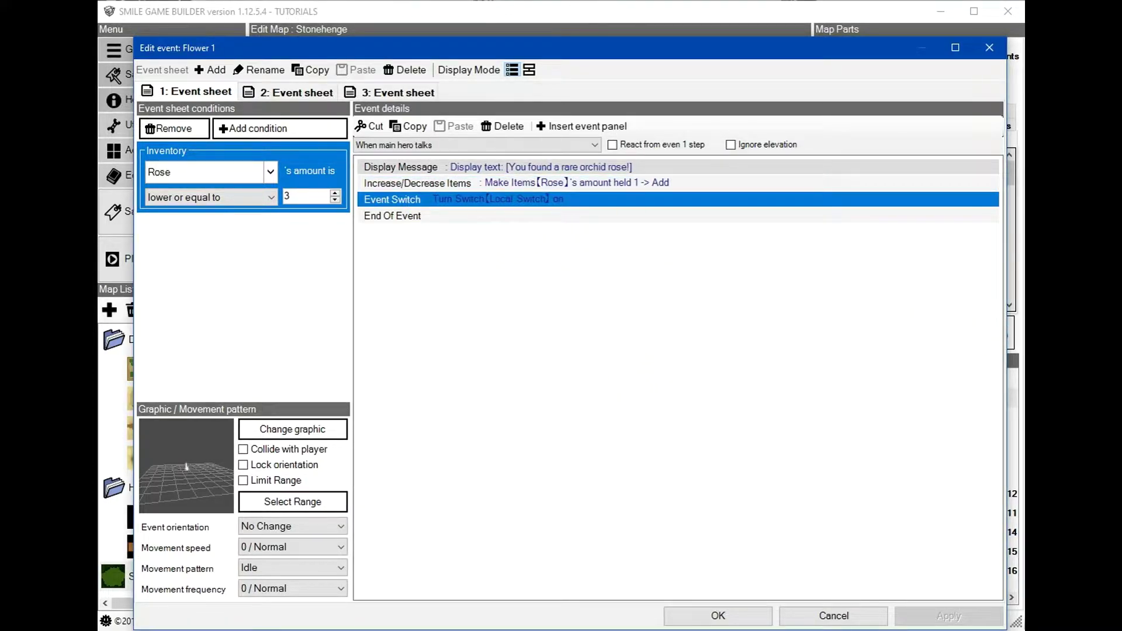
Review the conditions of Flower 1's second and third event sheets and close the event without changes.
click(304, 97)
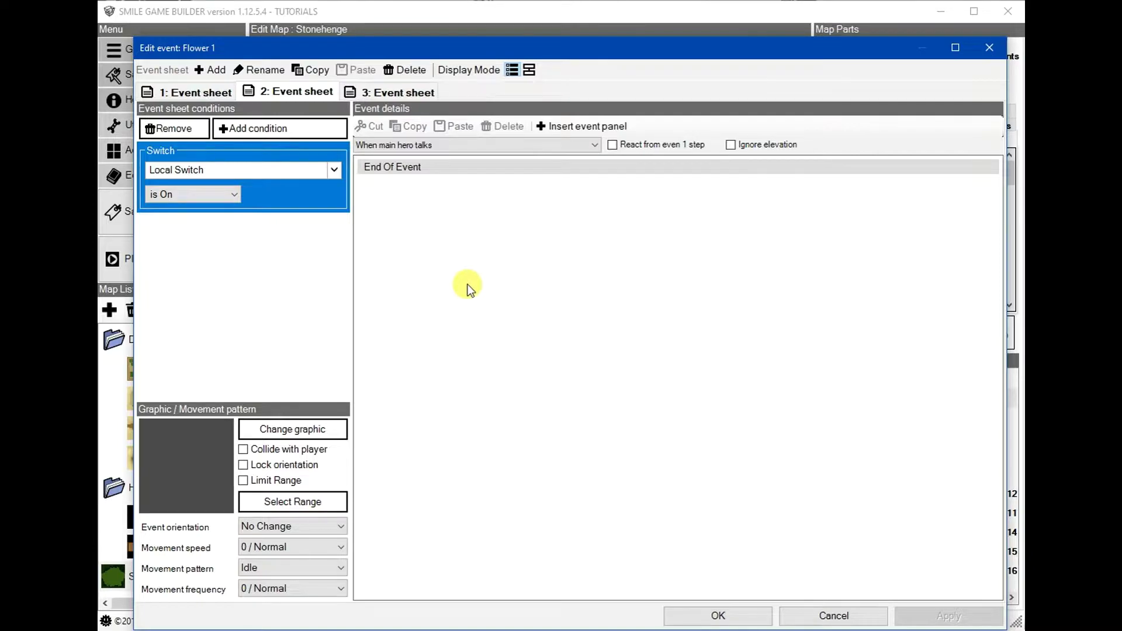
click(395, 92)
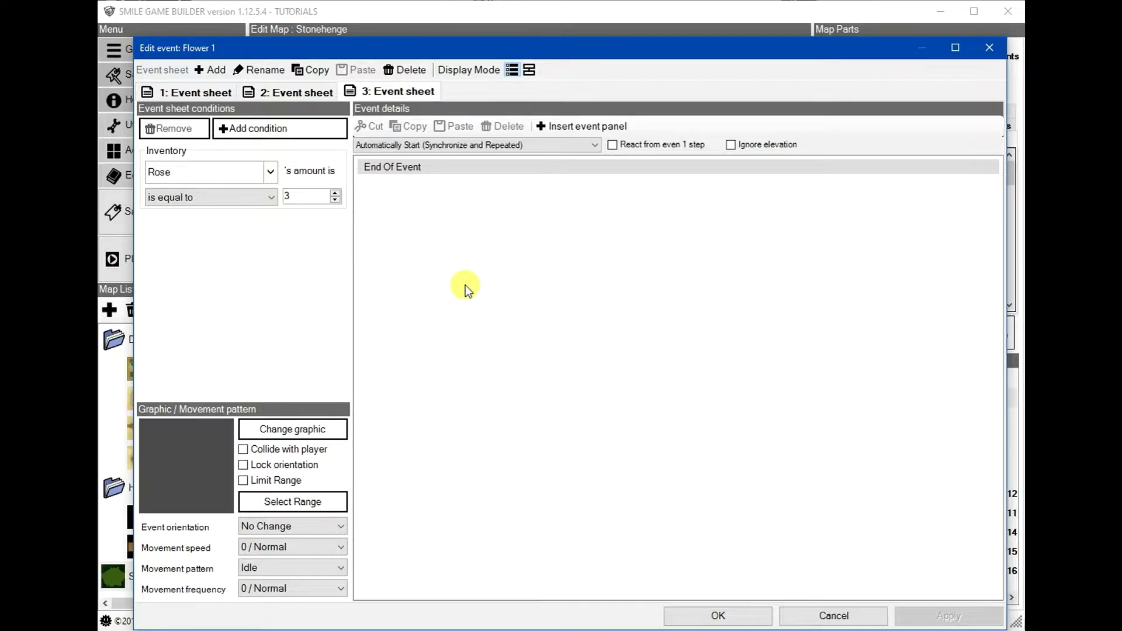
click(207, 159)
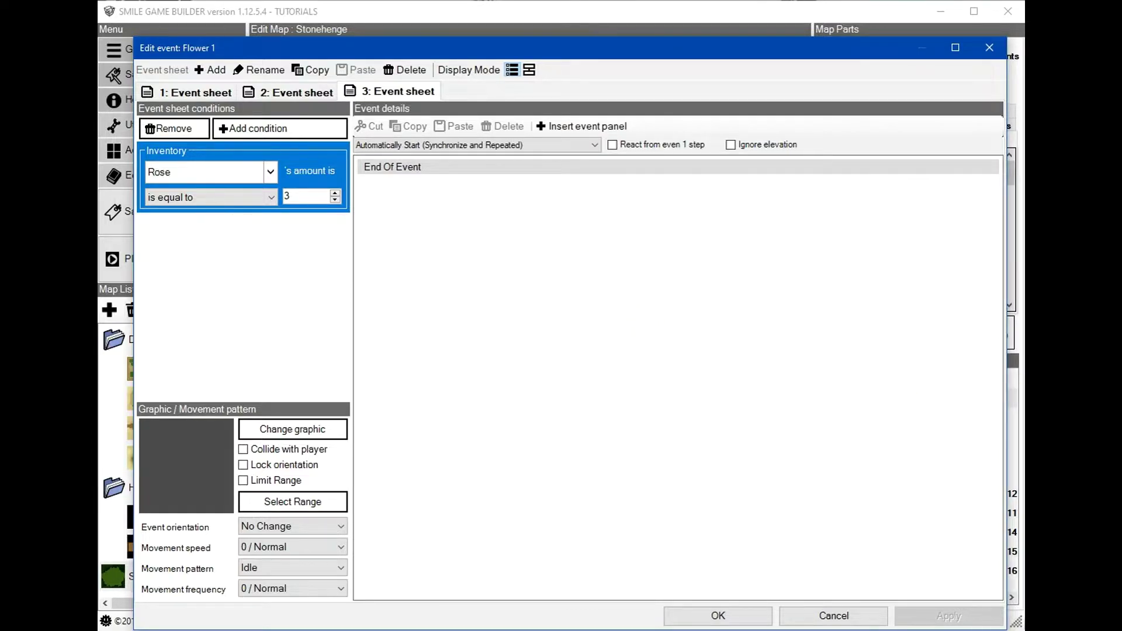
click(836, 614)
Reopen the Flower 1 event, review the third event sheet's start trigger options, and close the event without changes.
scroll(619, 375, down, 5)
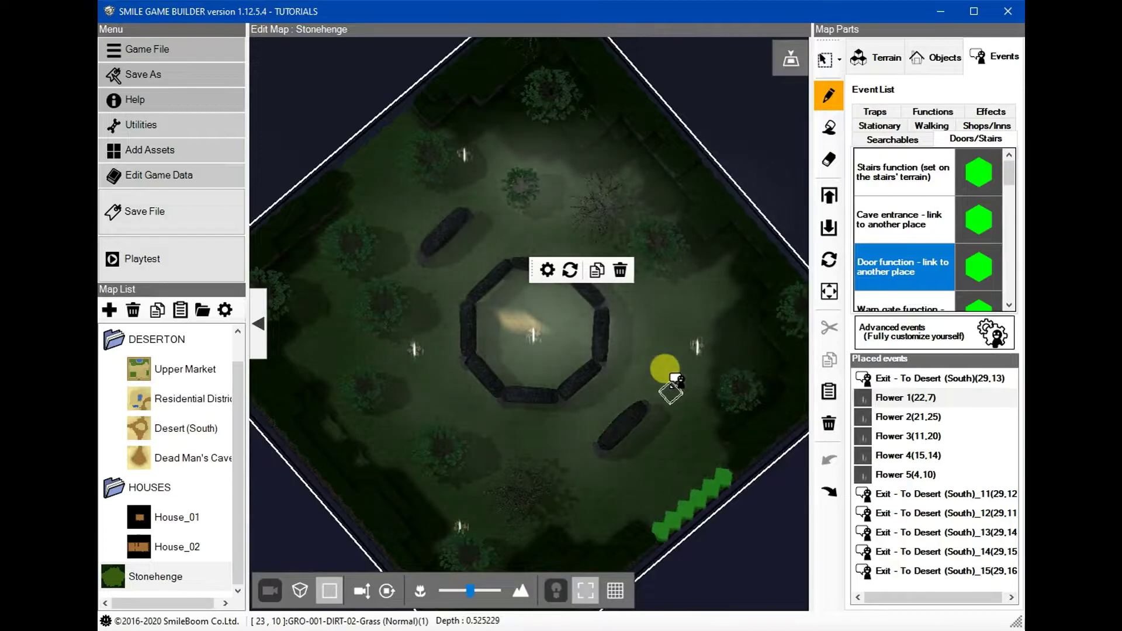
right_drag(678, 372, 380, 385)
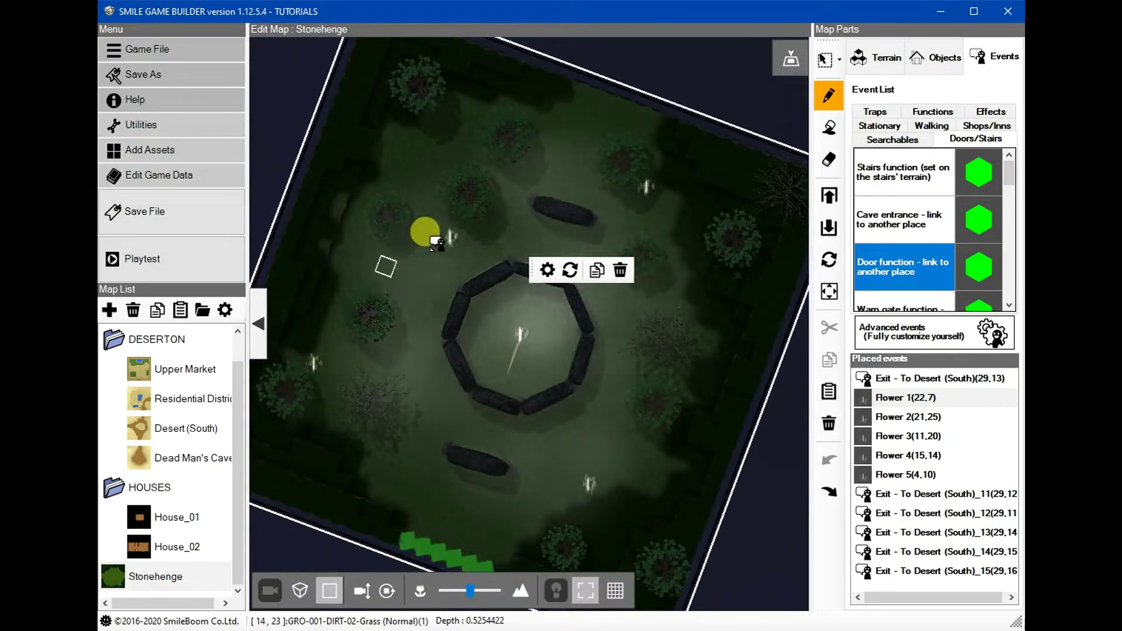
right_drag(511, 327, 583, 400)
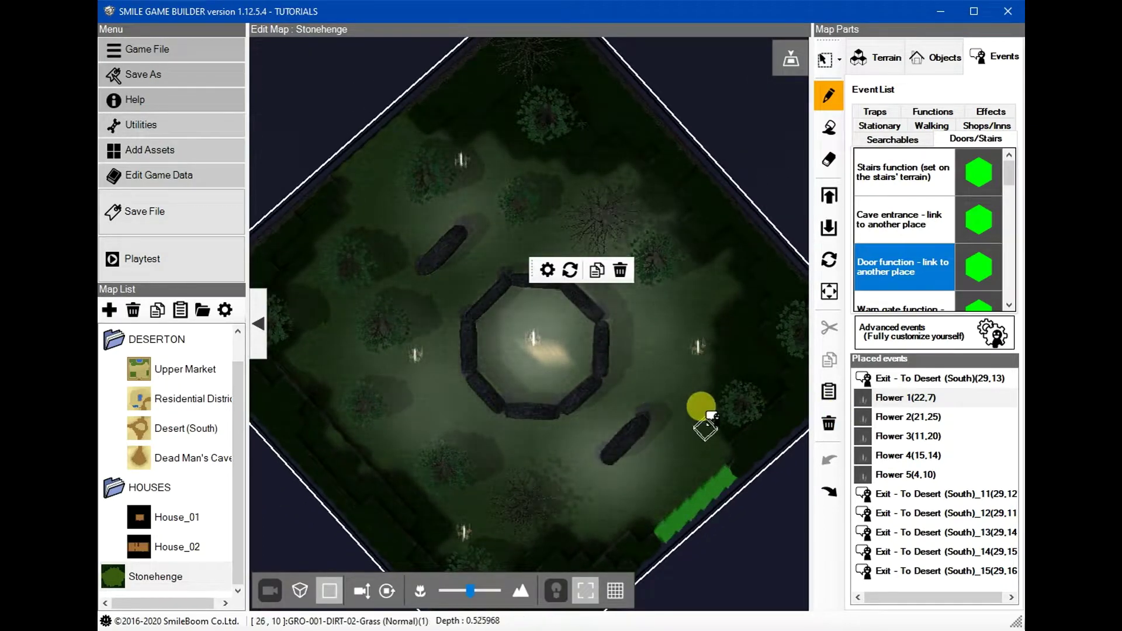
click(860, 399)
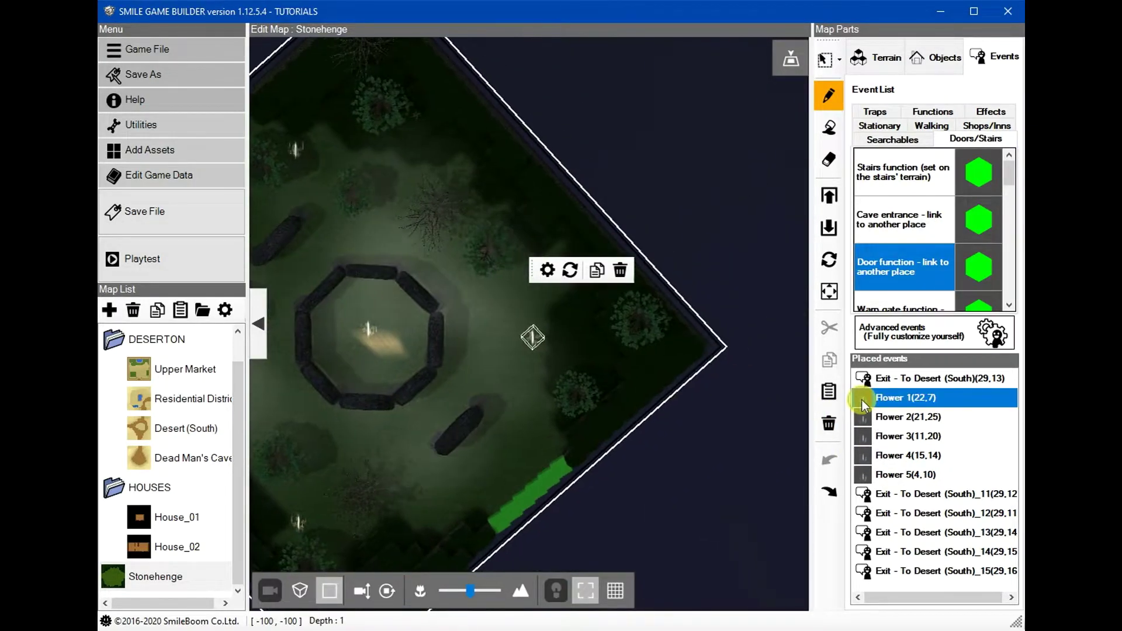
double_click(861, 400)
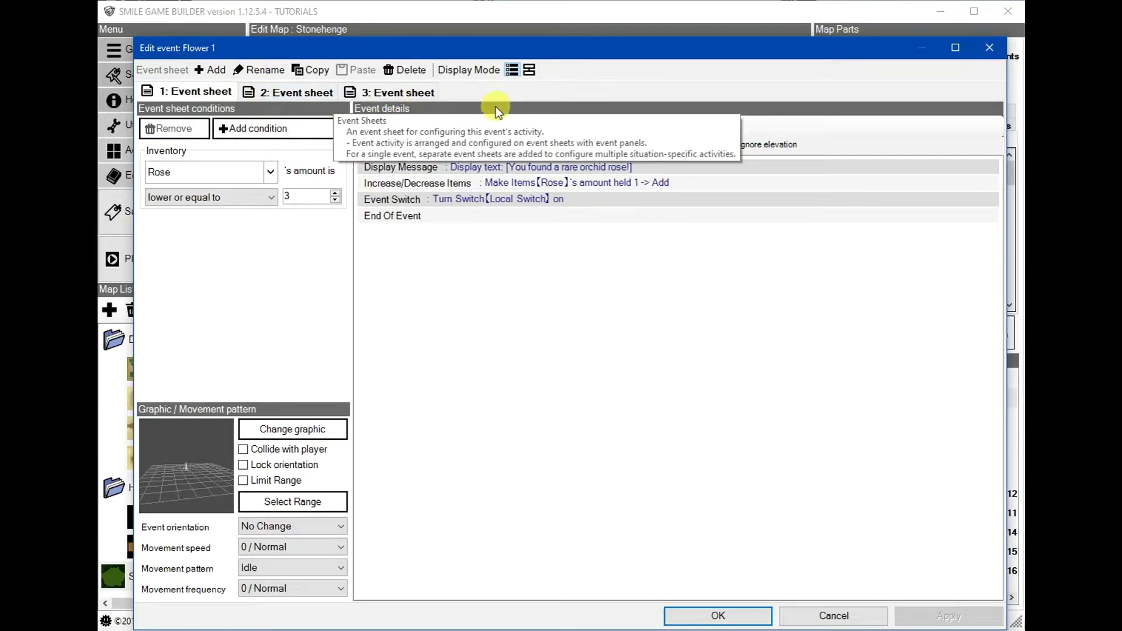
click(409, 91)
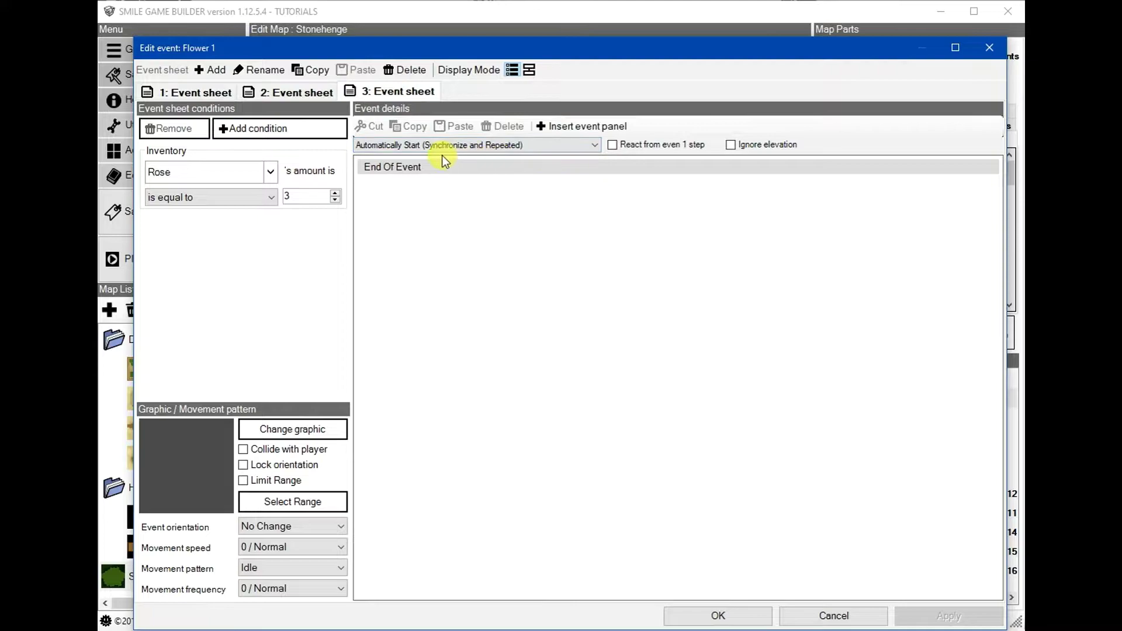
click(542, 149)
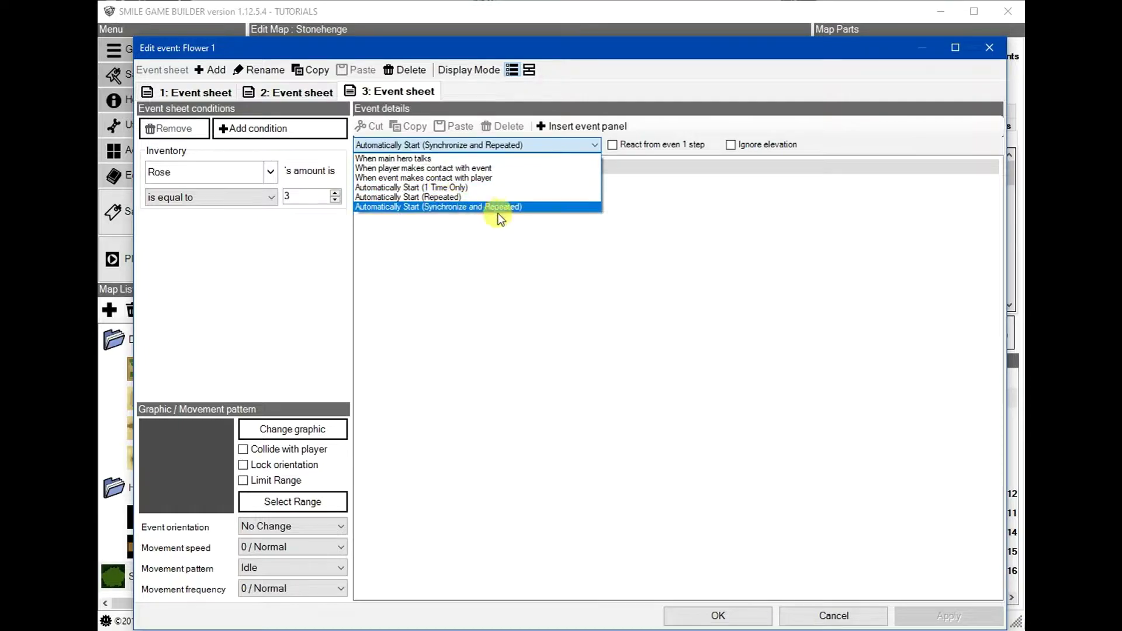
click(645, 294)
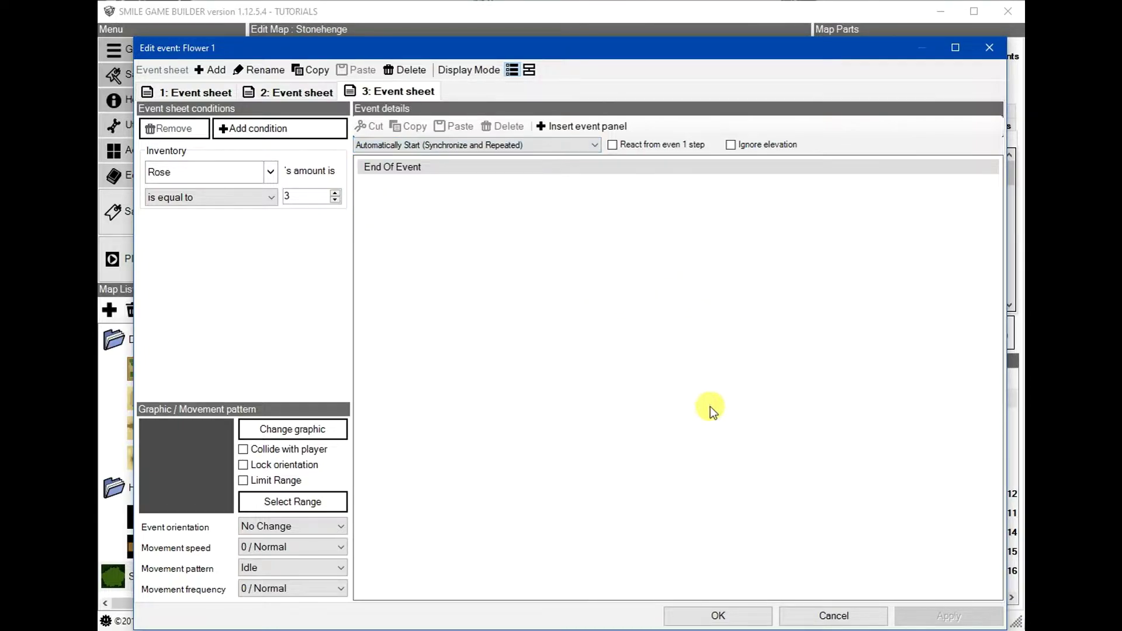
click(830, 616)
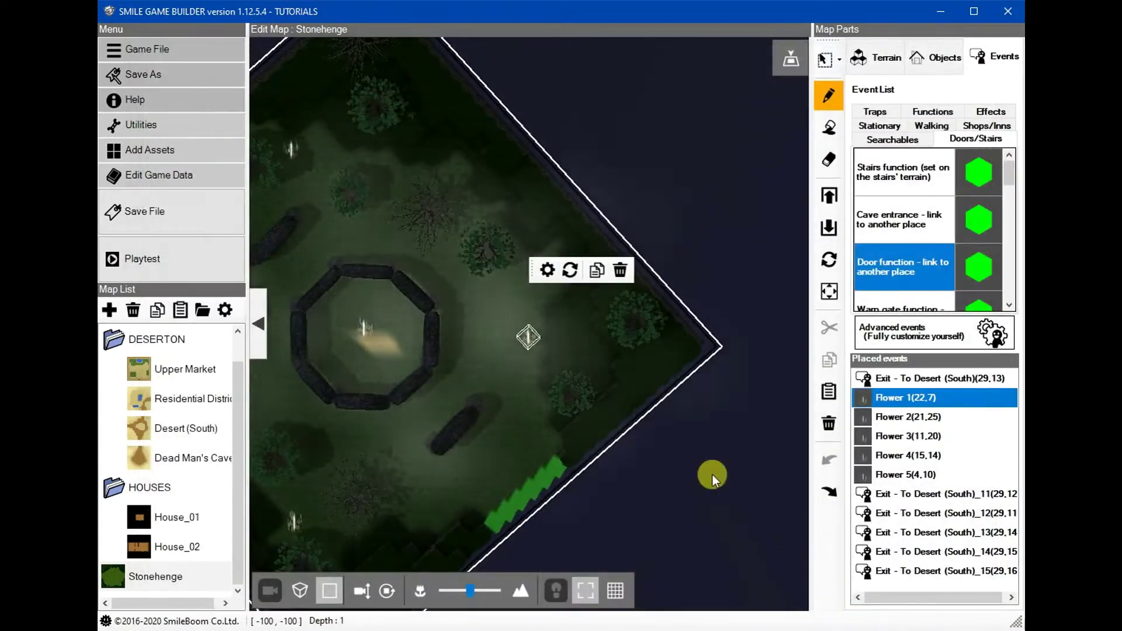
Examine the Stonehenge map's stone circle, flower locations and surrounding trees from several angles.
right_drag(504, 409, 549, 383)
scroll(532, 393, up, 1)
scroll(532, 394, down, 1)
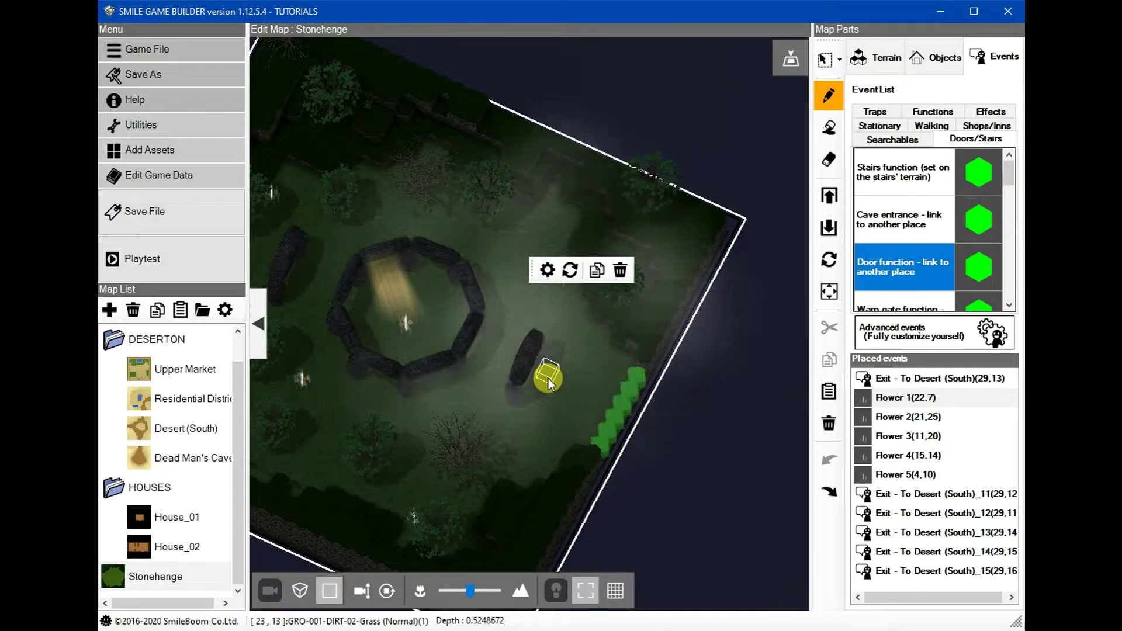
right_drag(501, 321, 532, 319)
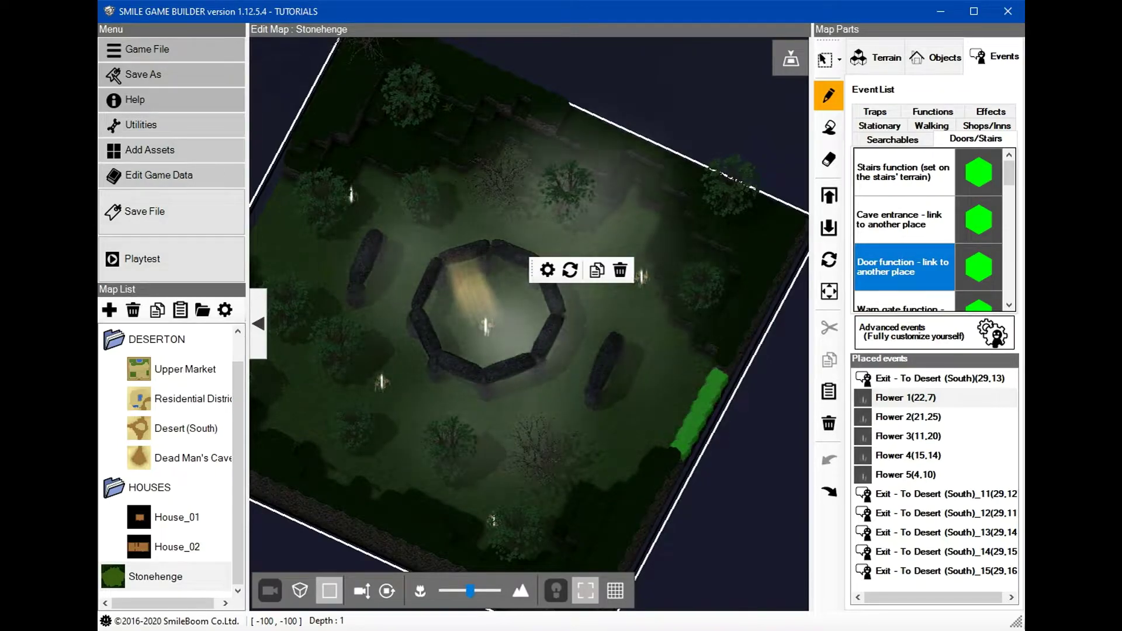
scroll(518, 383, up, 3)
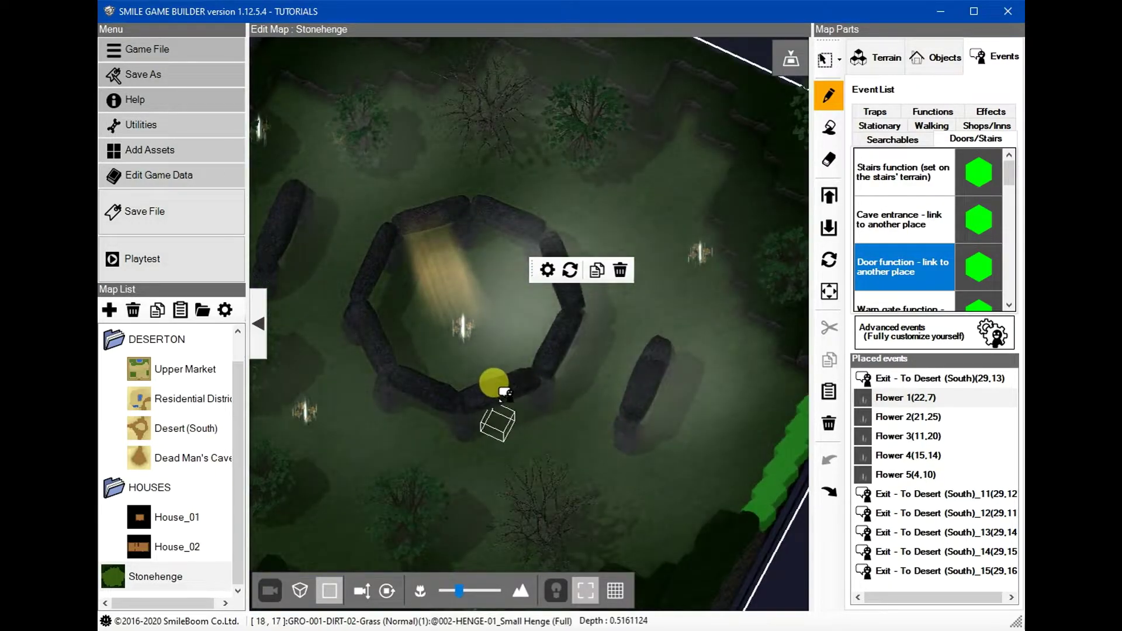
middle_drag(495, 421, 546, 371)
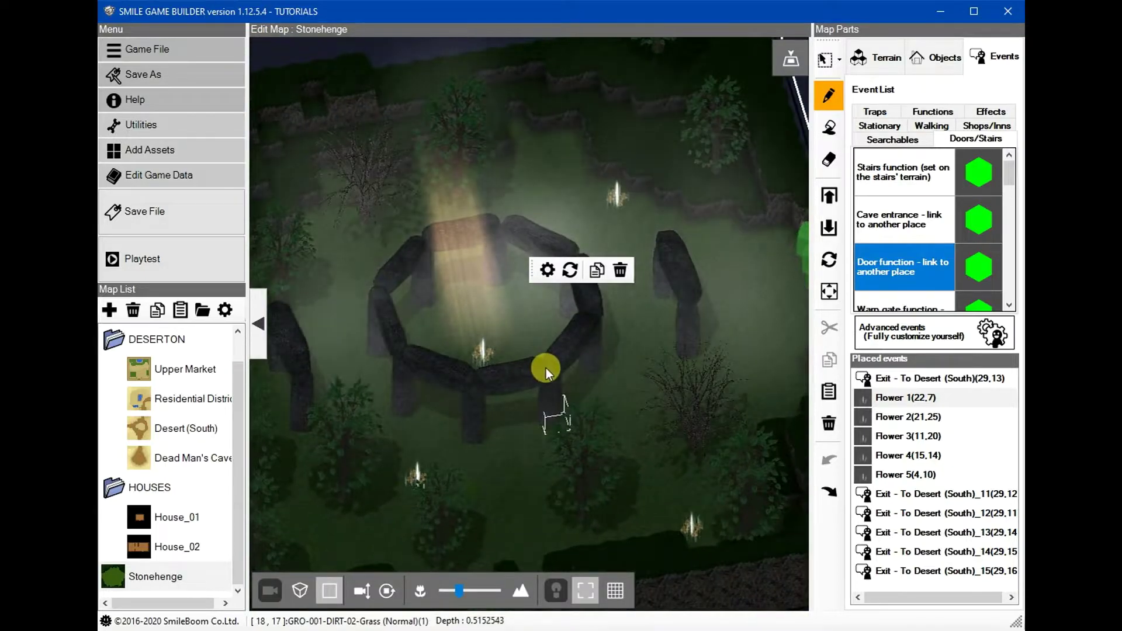
scroll(546, 371, up, 2)
middle_drag(523, 410, 557, 422)
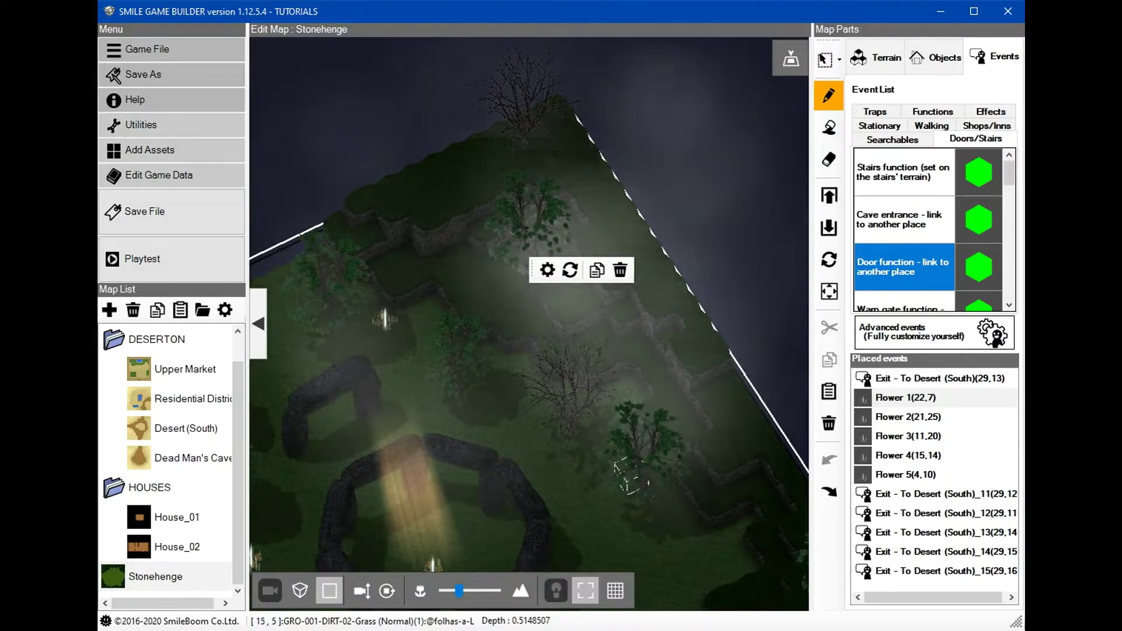
Start a playtest, talk to the red-haired character beside the bookshelves, and finish the roses dialogue.
click(153, 259)
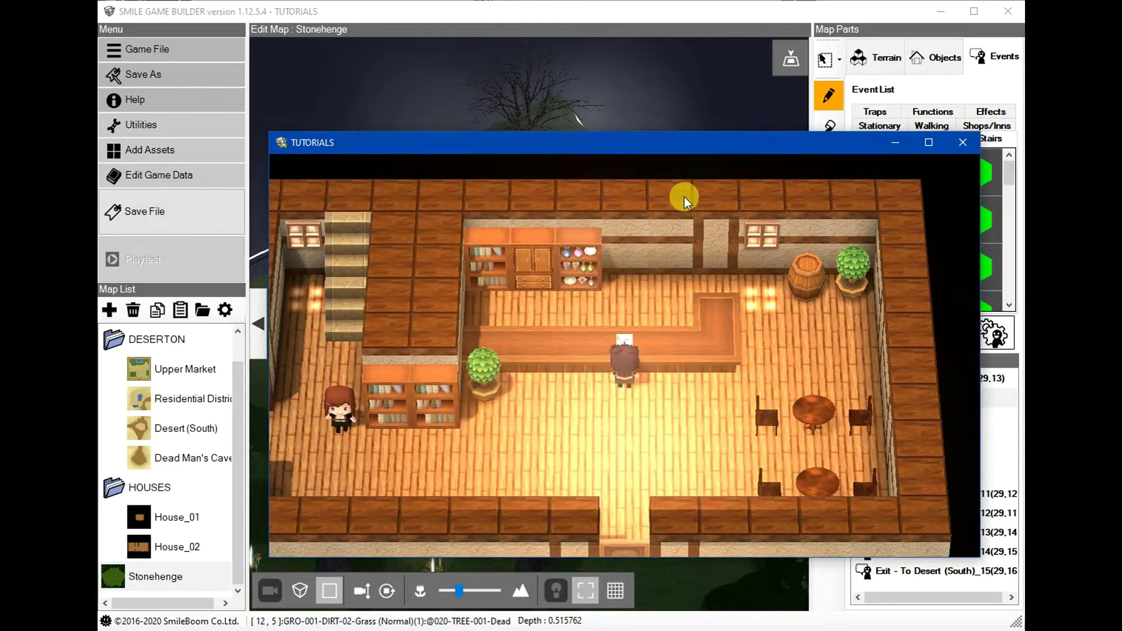
click(608, 362)
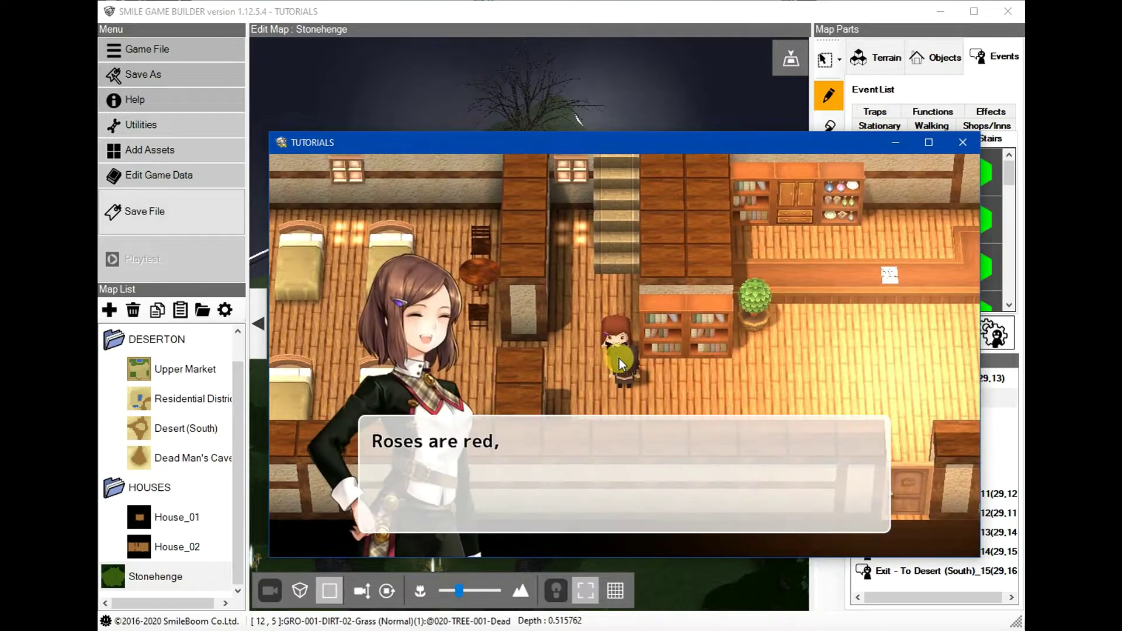
click(720, 350)
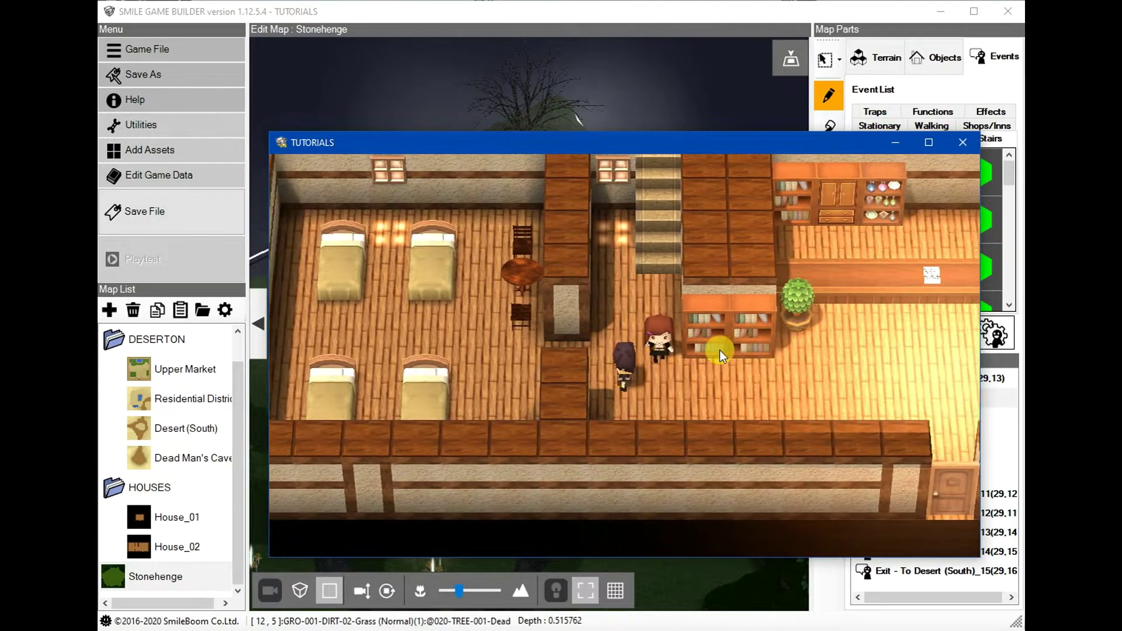
Walk the hero across the room and out through the house's front door into town.
key(Right)
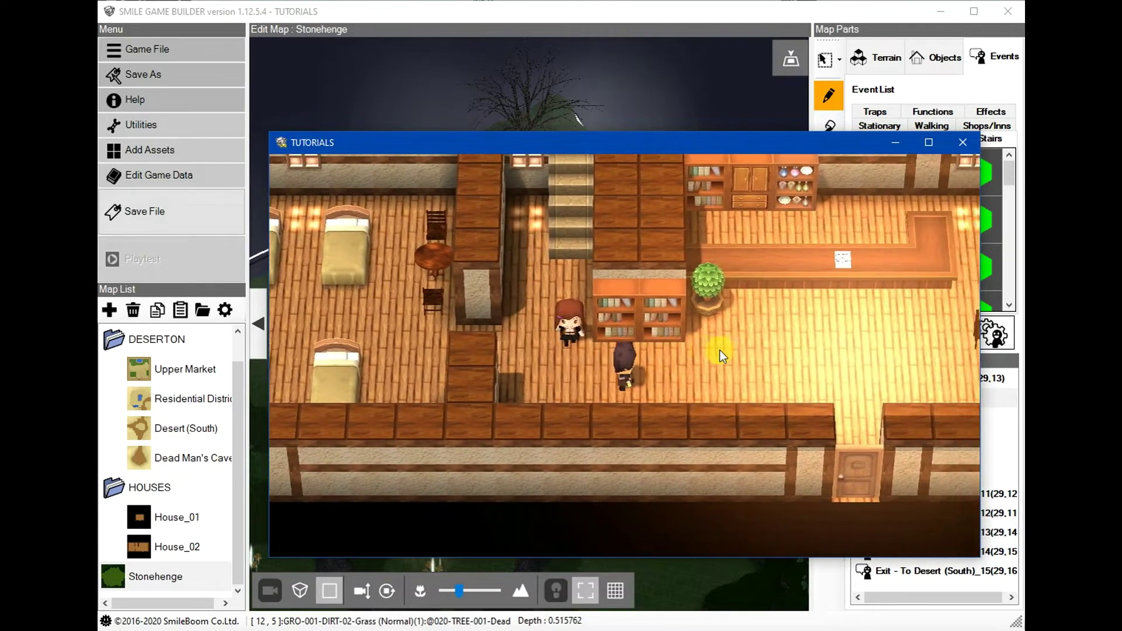
key(Down)
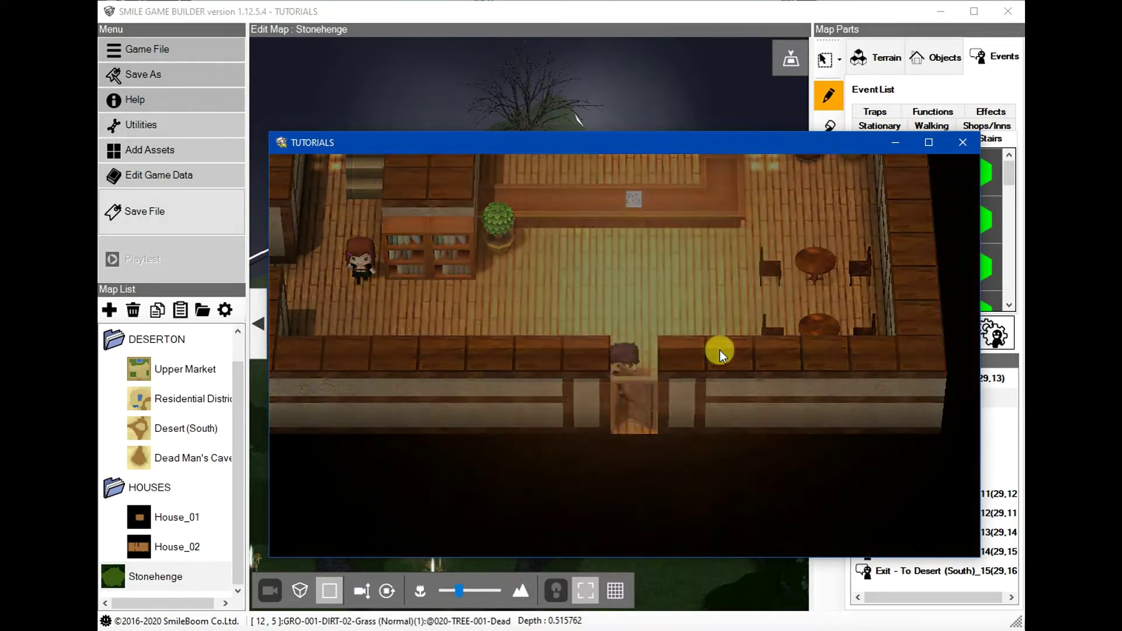
key(Down)
key(Down)
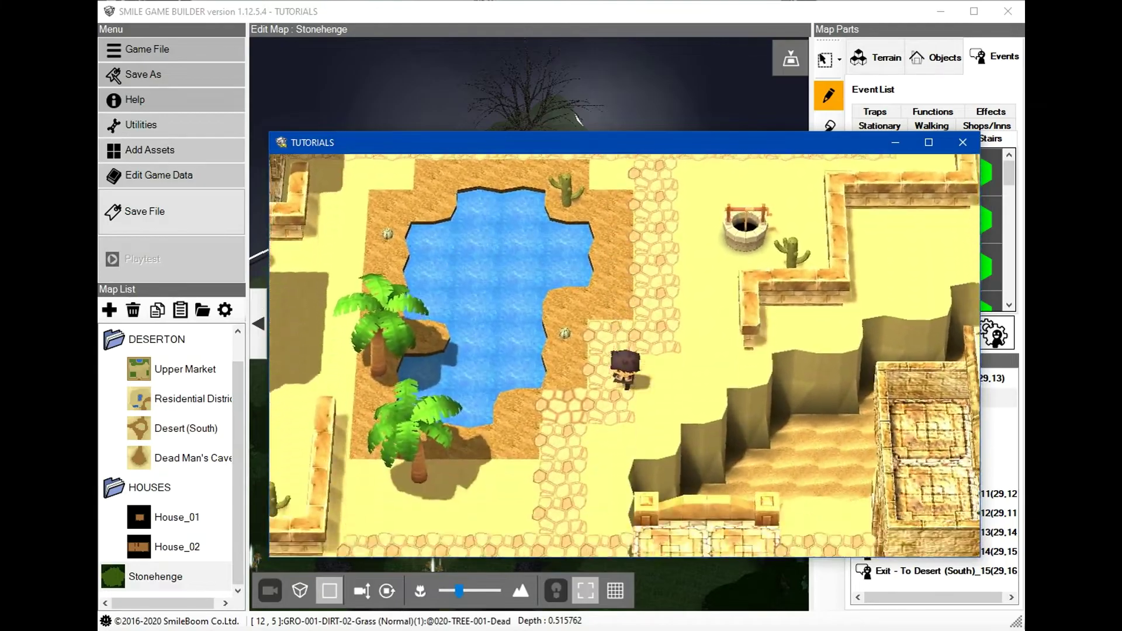
Walk the hero south out of town and west across the desert to the Stonehenge map.
key(Left)
key(Down)
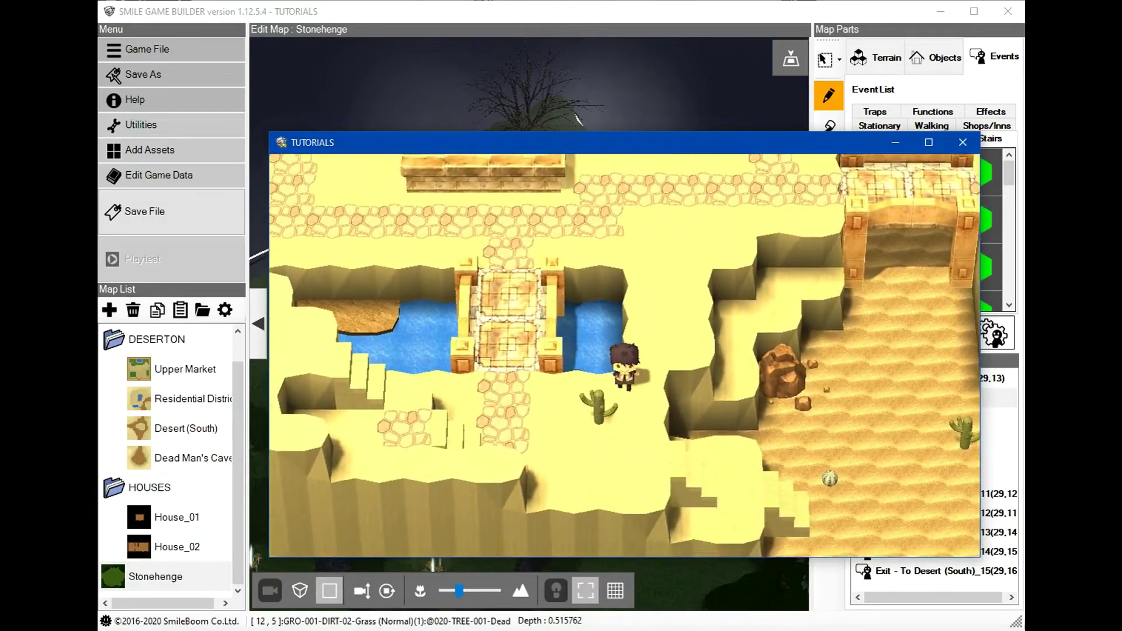
key(Down)
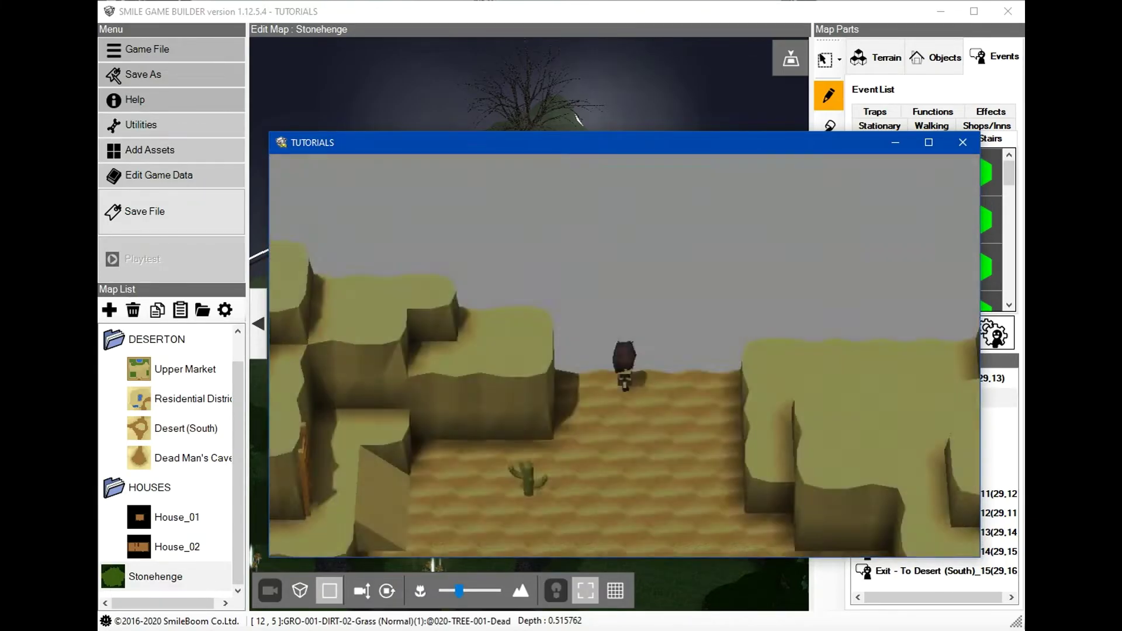
key(Left)
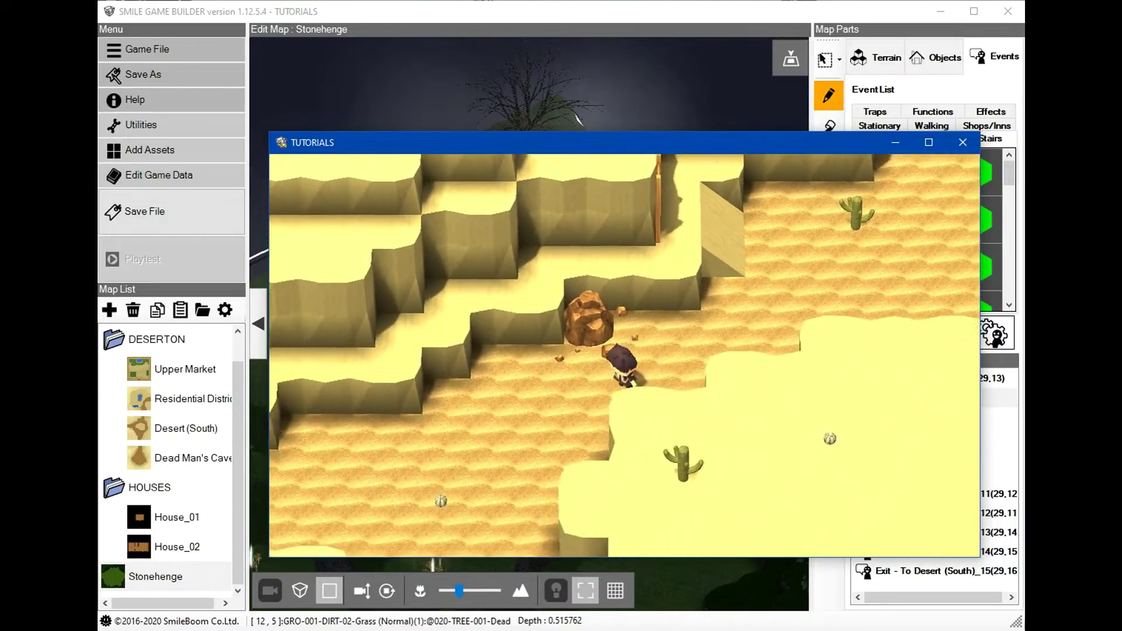
key(Left)
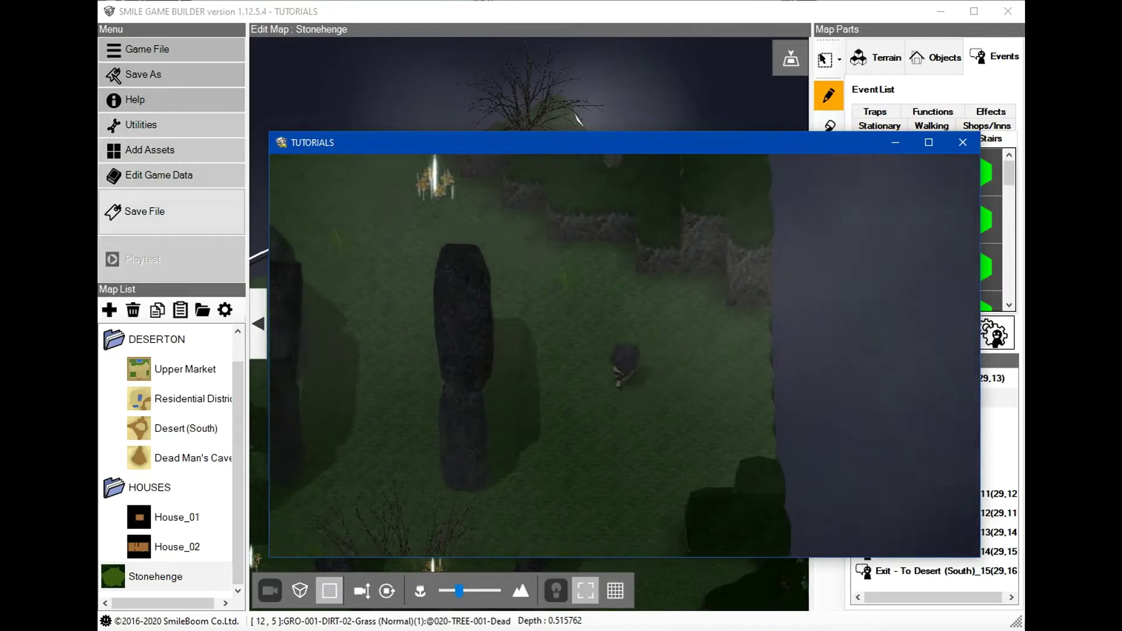
Walk the hero into the stone circle, collect the rose from its glowing flower, and dismiss the message.
key(Up)
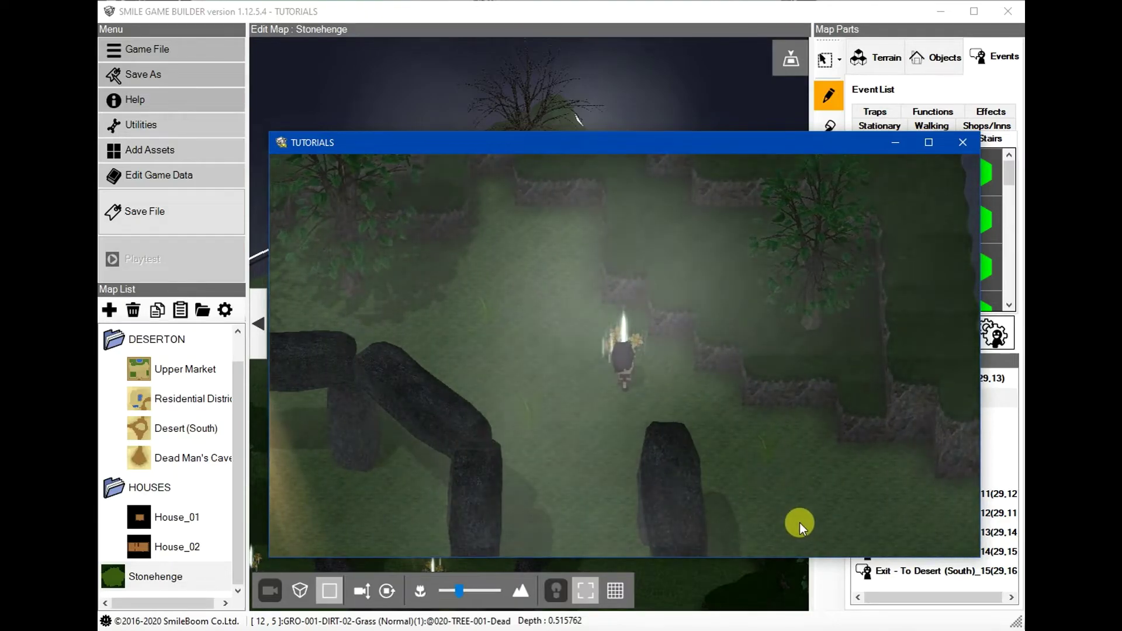
key(Up)
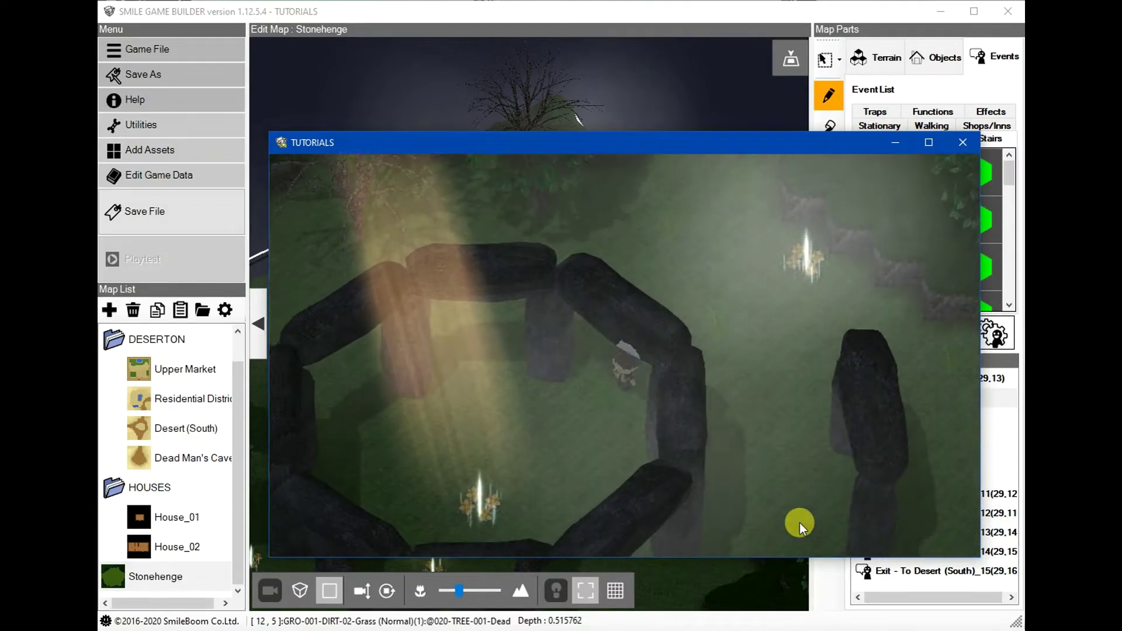
key(Down)
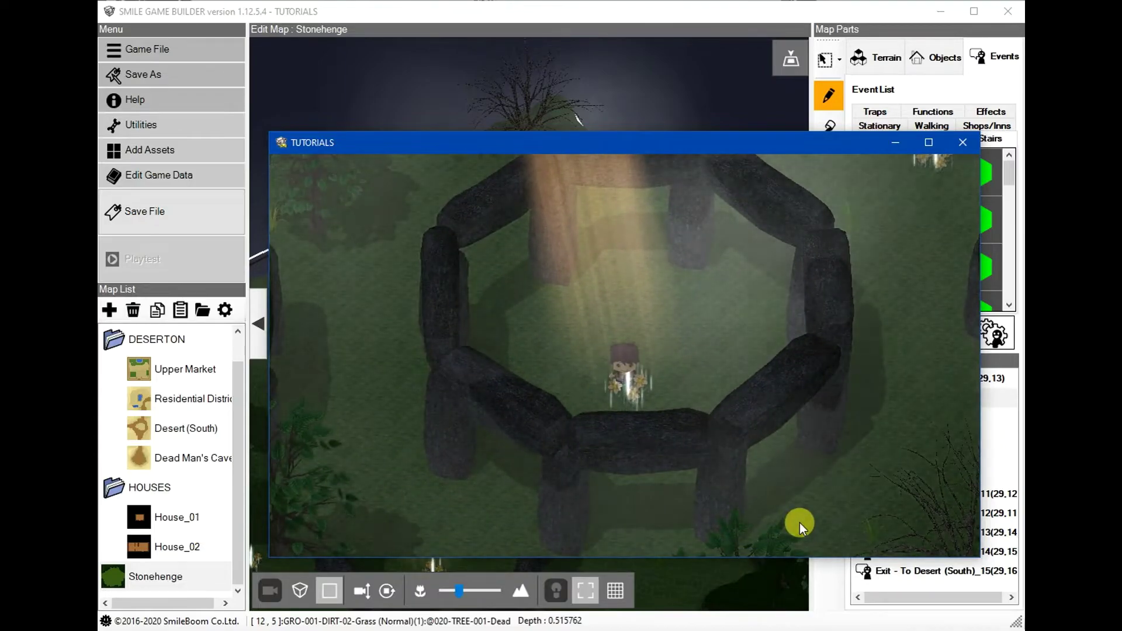
key(Return)
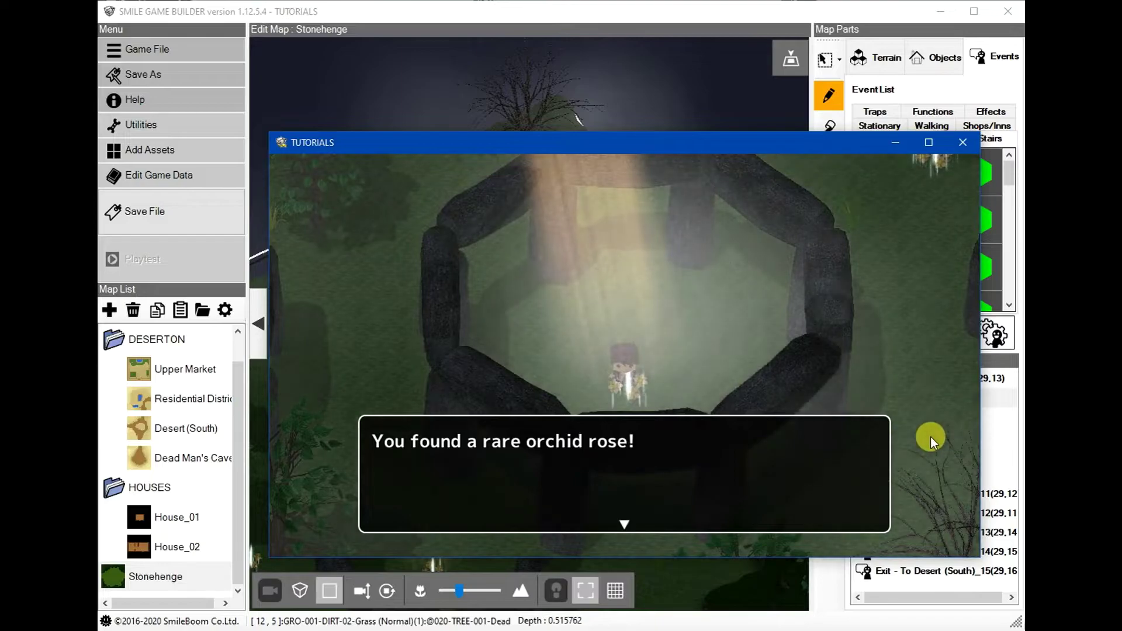
click(930, 437)
Collect a second rose from the glowing flower outside the circle, beside the stepped rock ledge.
key(Up)
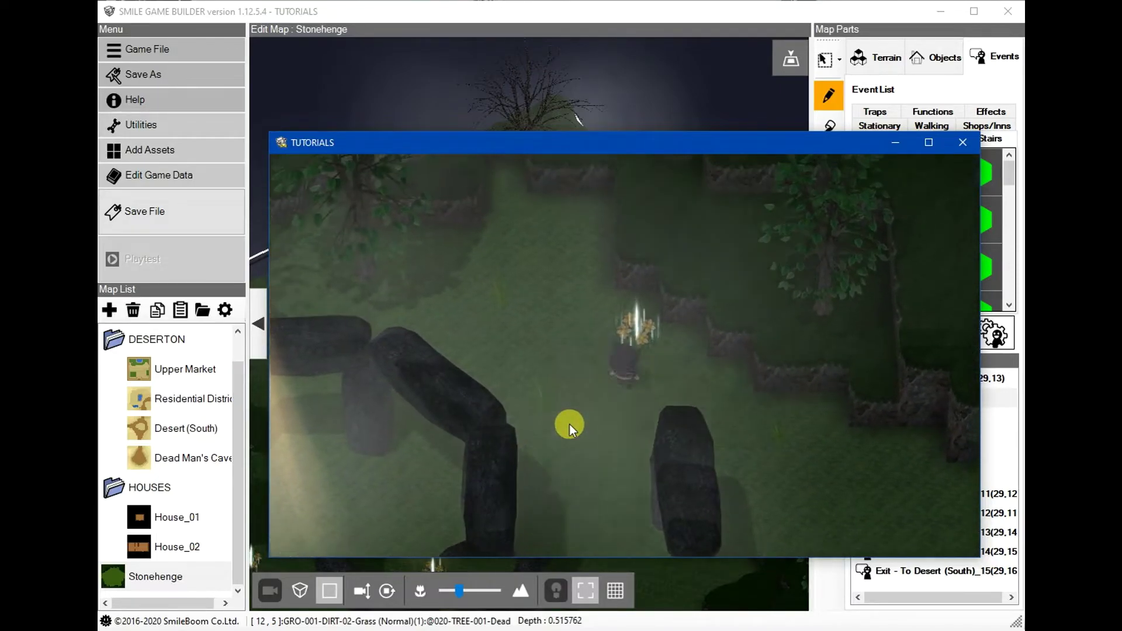
key(Return)
key(Return)
Walk the hero to the far west side and collect a third rose from the glowing flower beside the tree.
key(Left)
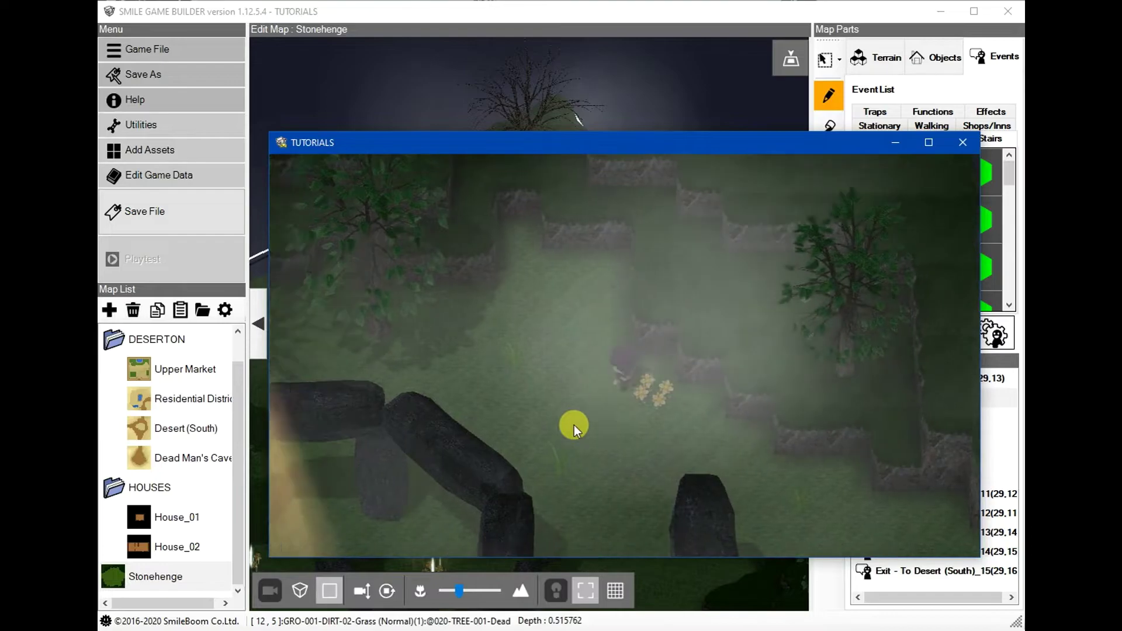
key(Down)
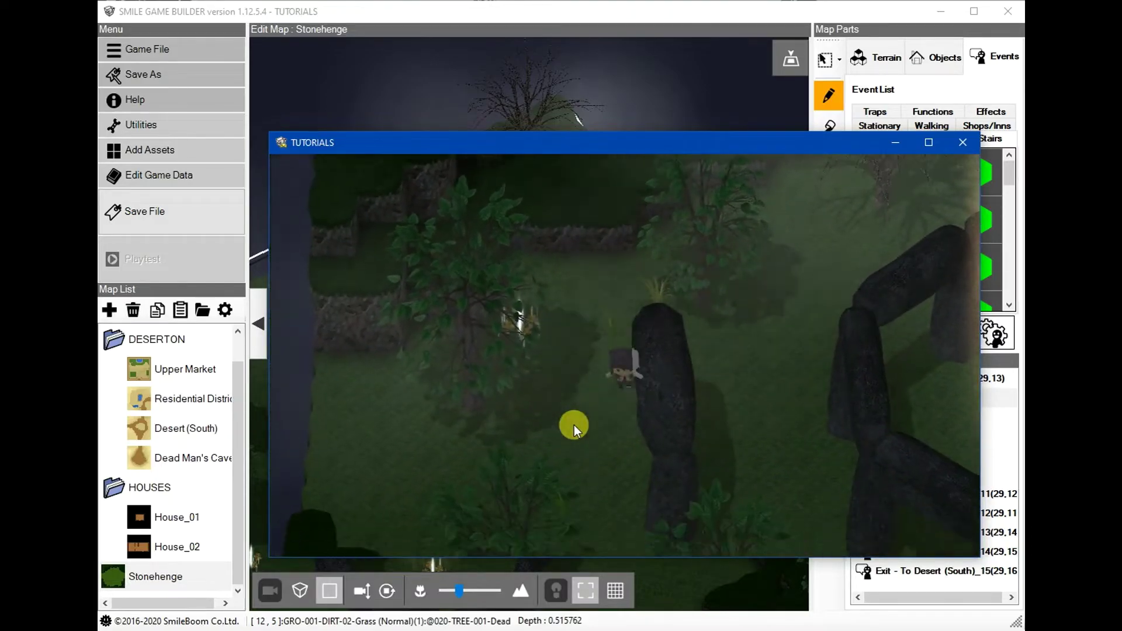
key(Up)
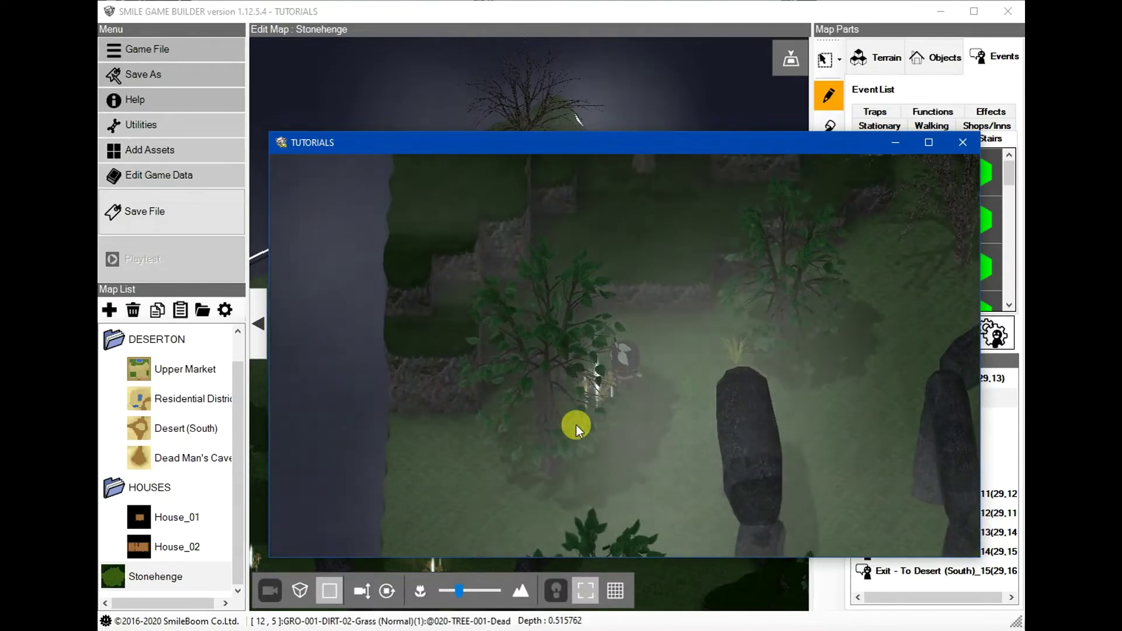
key(Return)
key(Return)
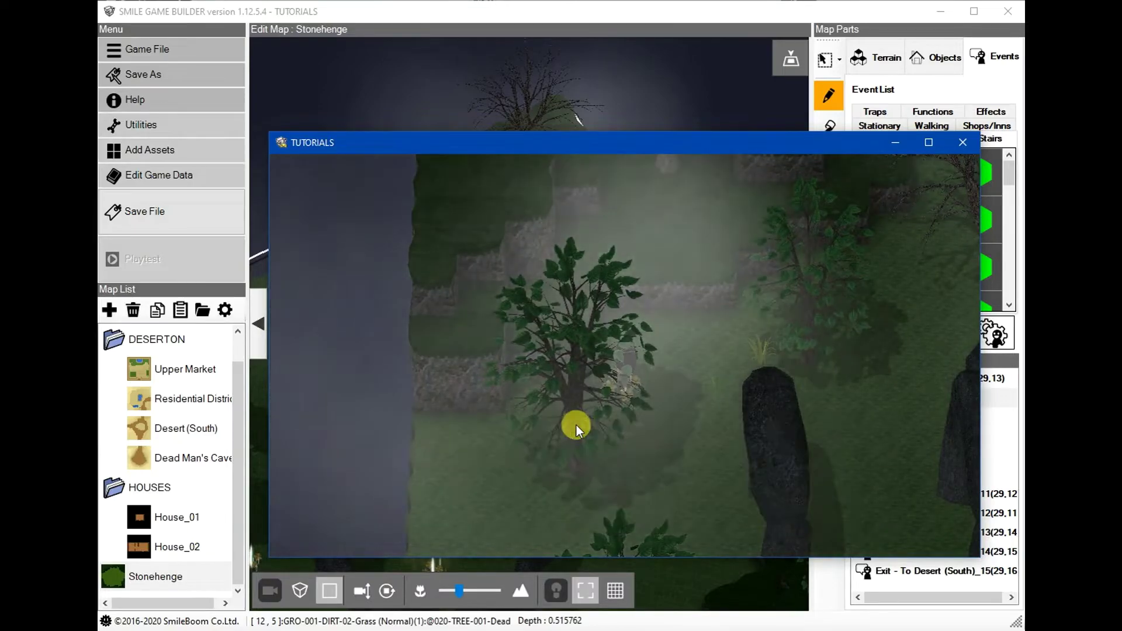
Walk the hero back past the stone circle and leave Stonehenge through the exit to Desert (South).
key(Right)
key(Up)
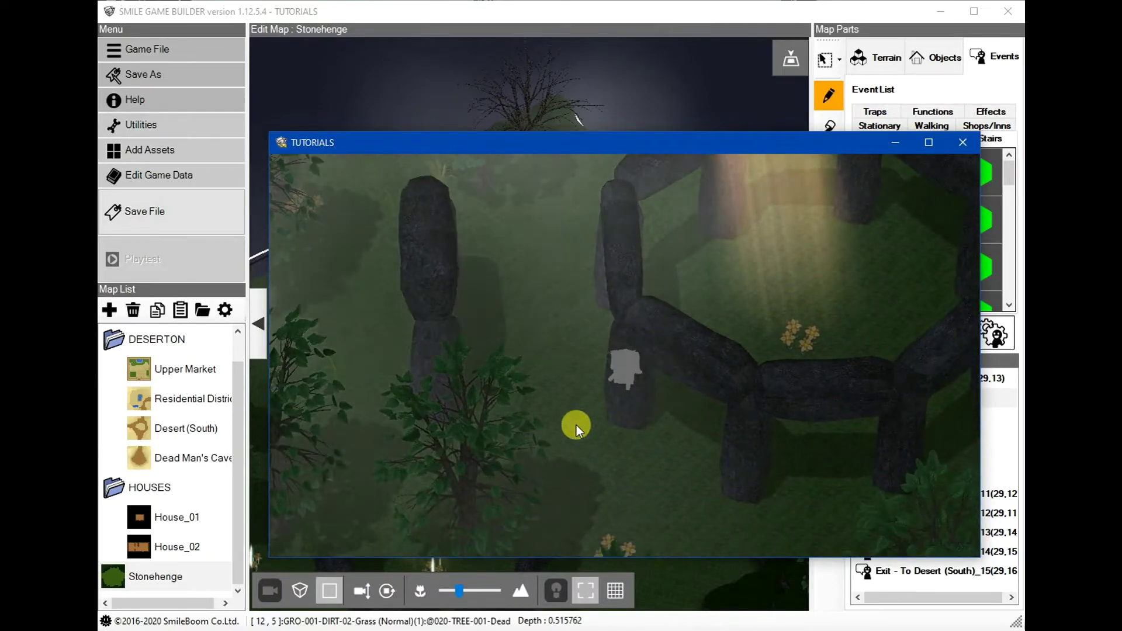
key(Right)
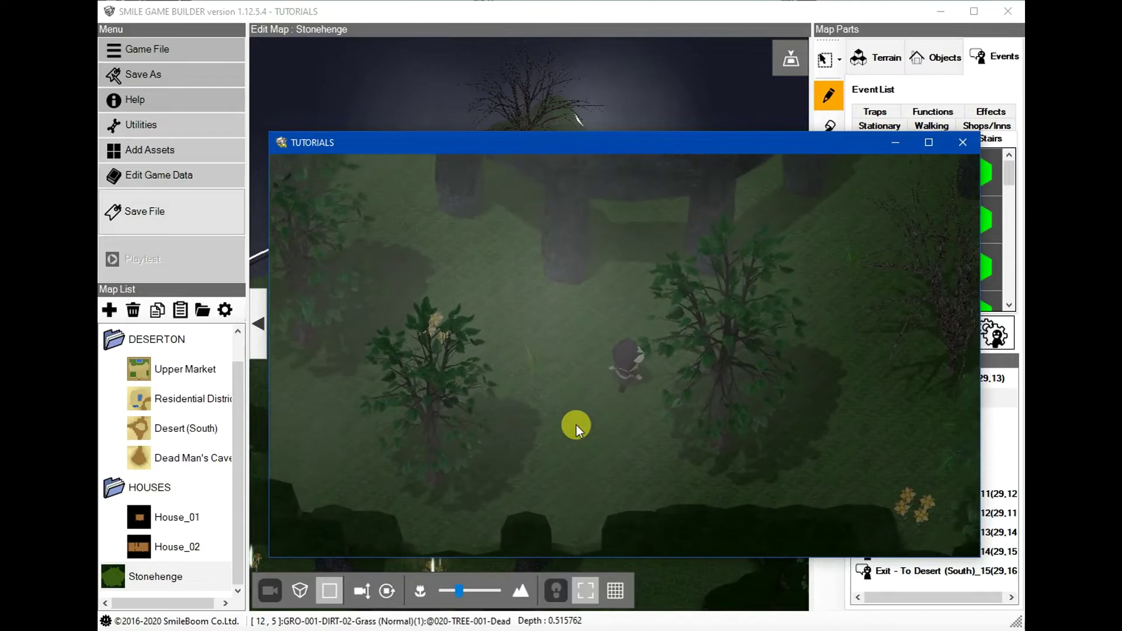
key(Down)
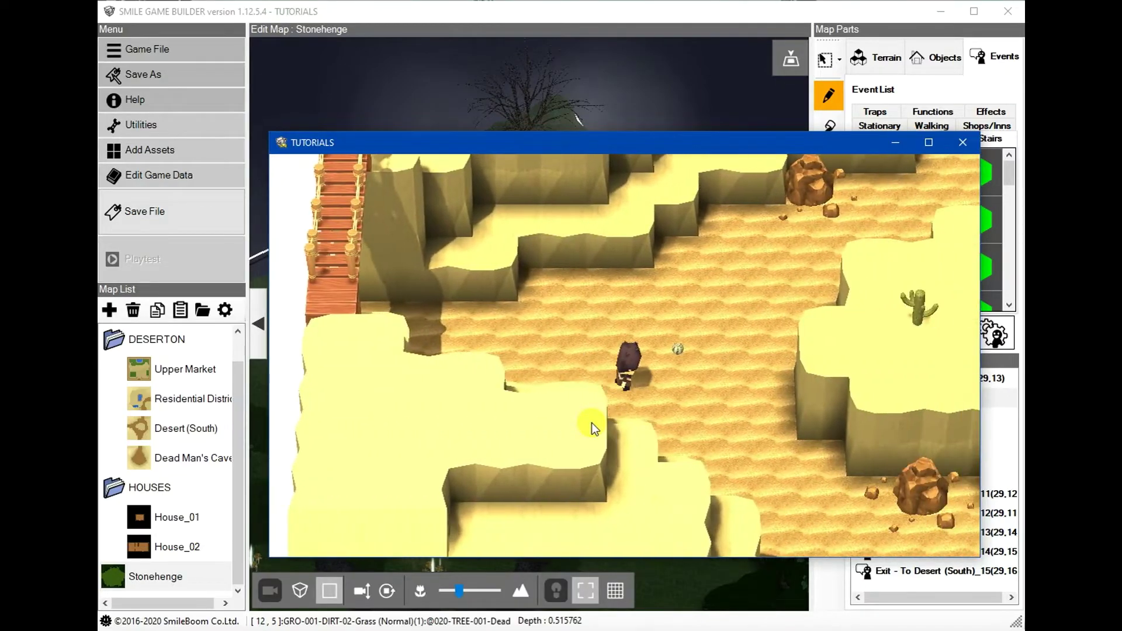
Walk the hero east and north across the desert, then through town to the well beside the pond.
key(Right)
key(Up)
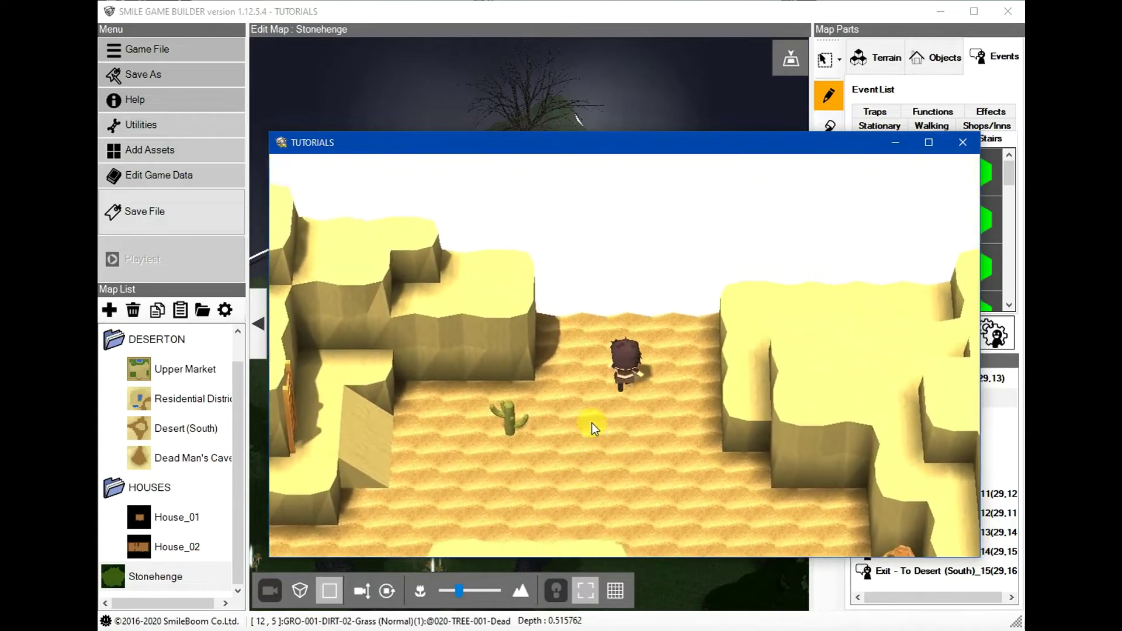
key(Up)
key(Left)
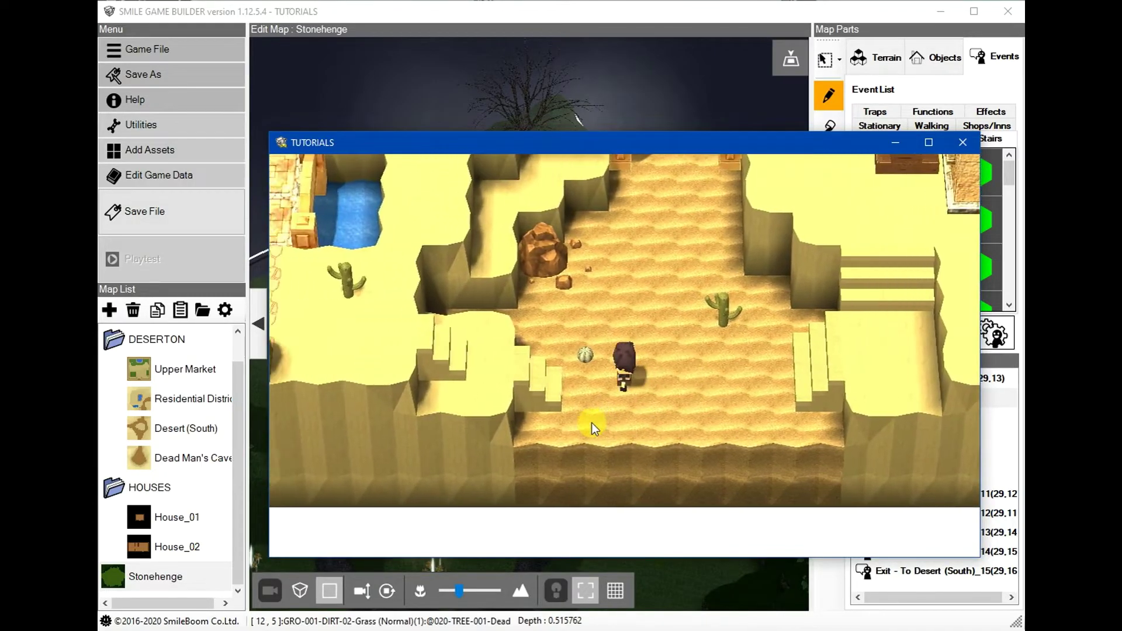
key(Left)
key(Up)
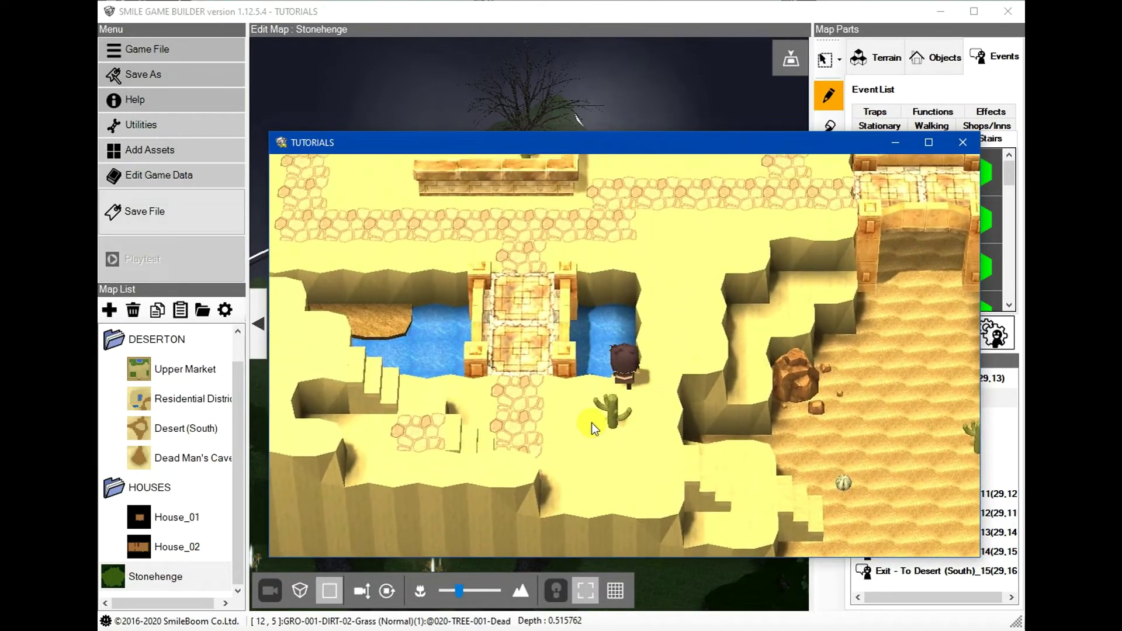
key(Up)
key(Right)
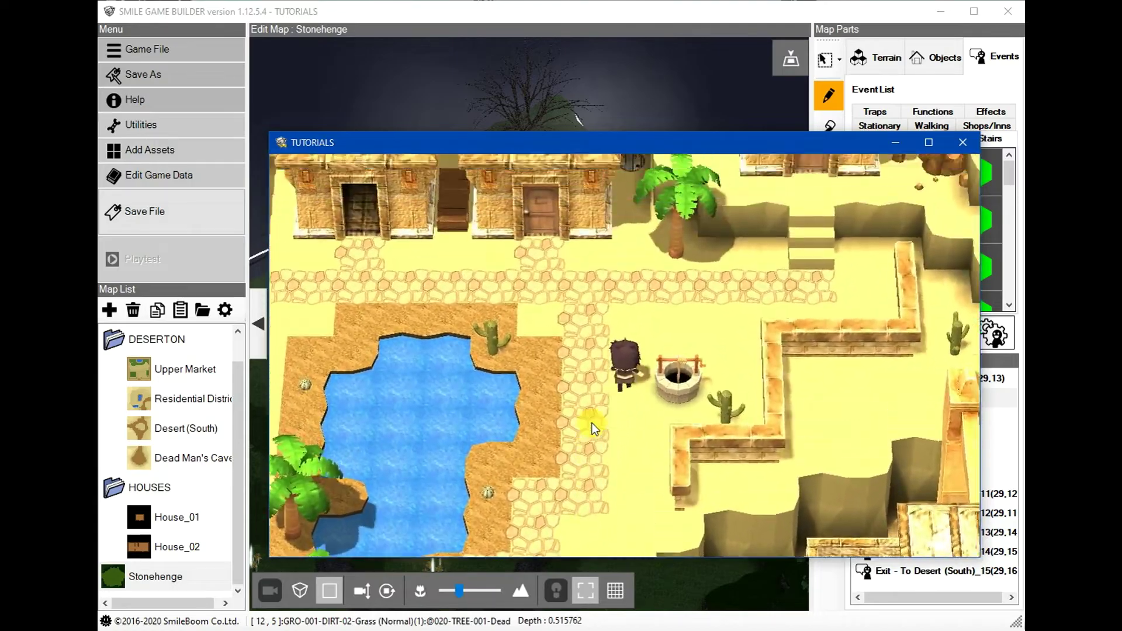
Enter House_02 and deliver the roses to Marie, advancing the dialogue until she has joined the party.
key(Up)
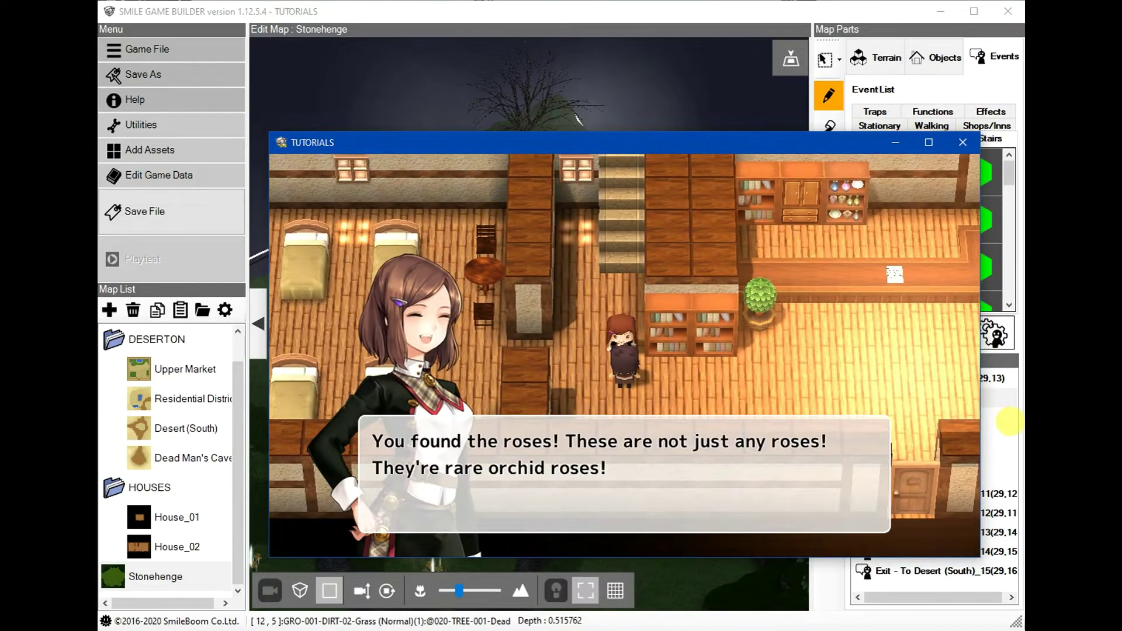
key(Return)
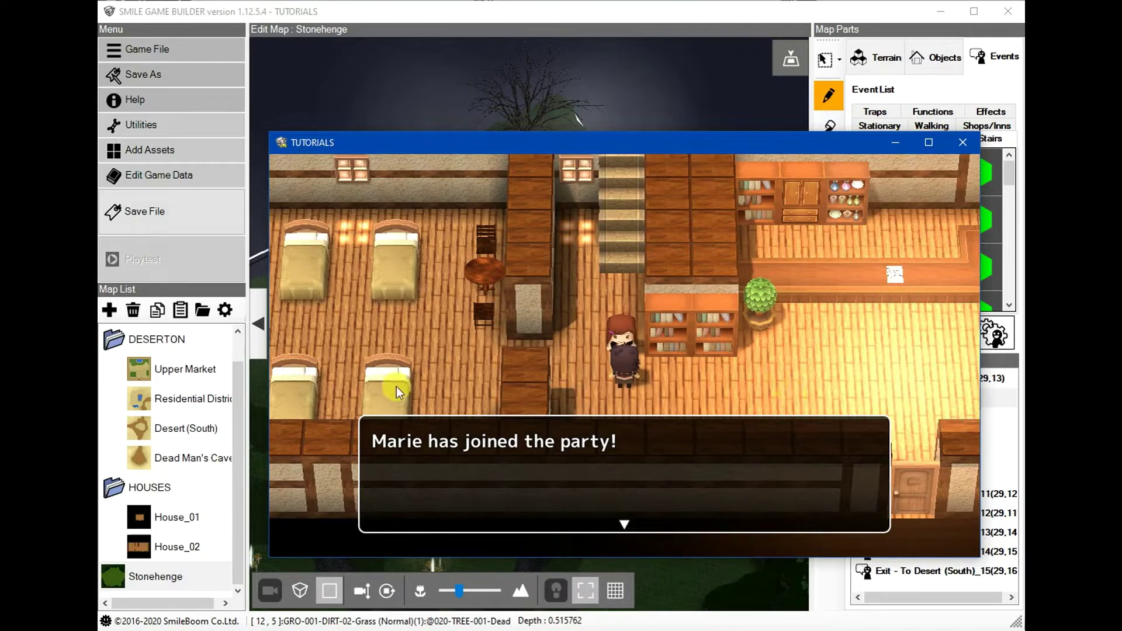
click(559, 513)
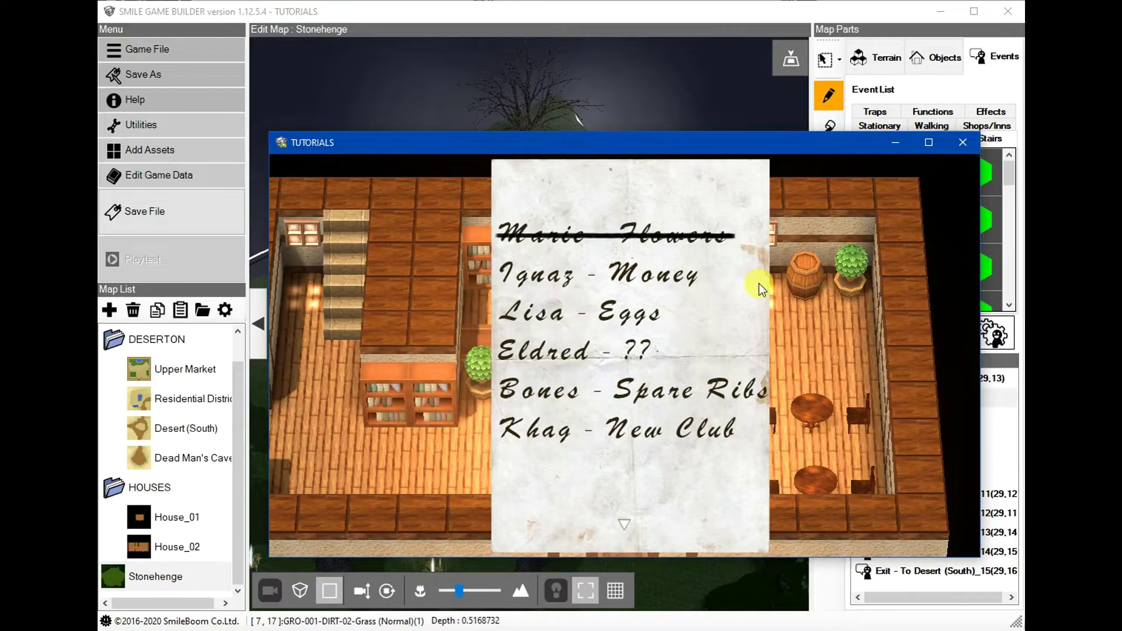
Read the character list on the counter and check the party members in the game menu, closing both.
key(Return)
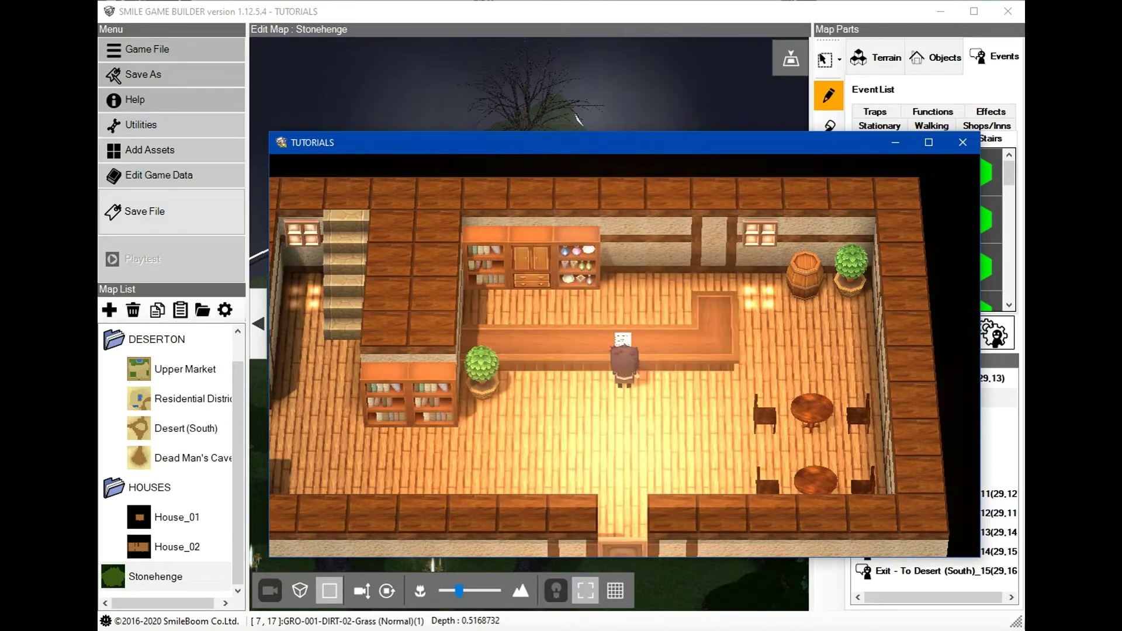
key(Escape)
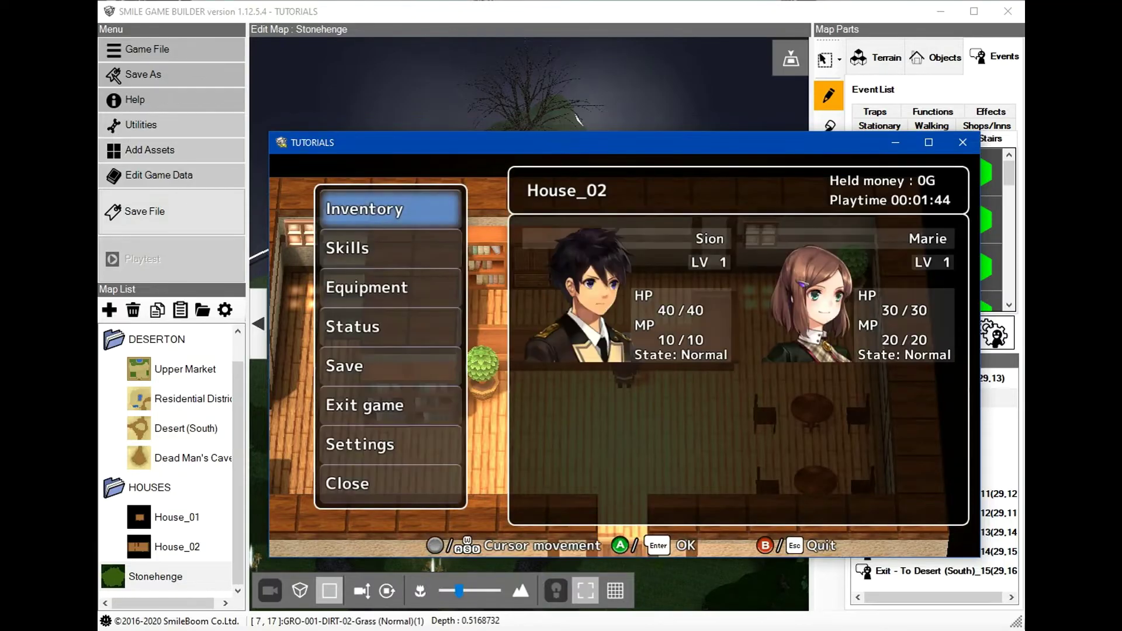
key(Escape)
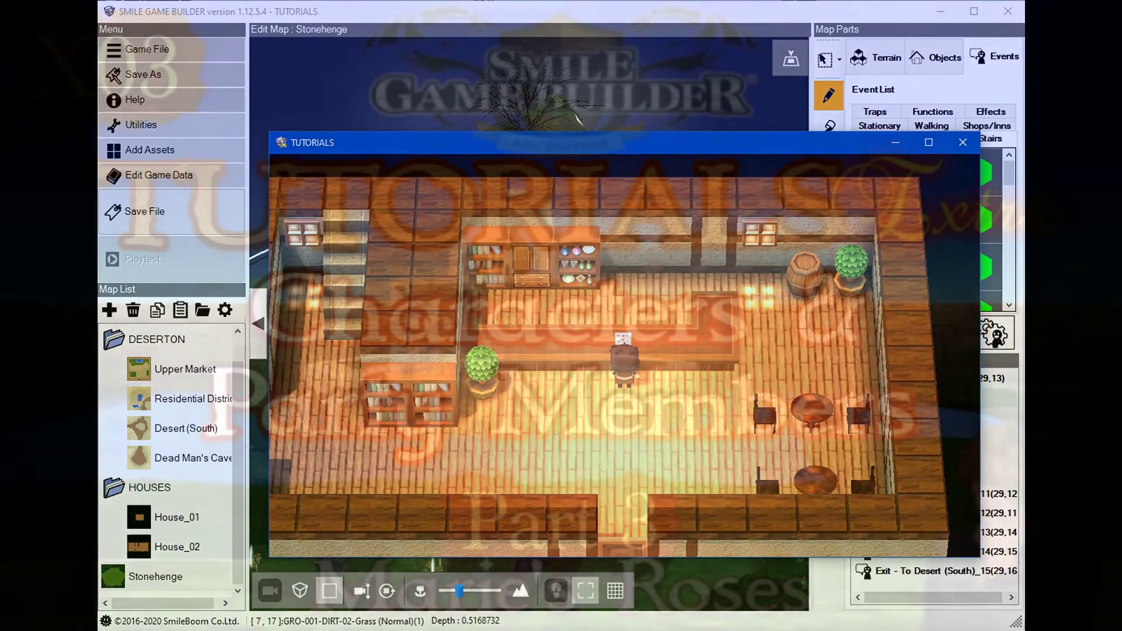